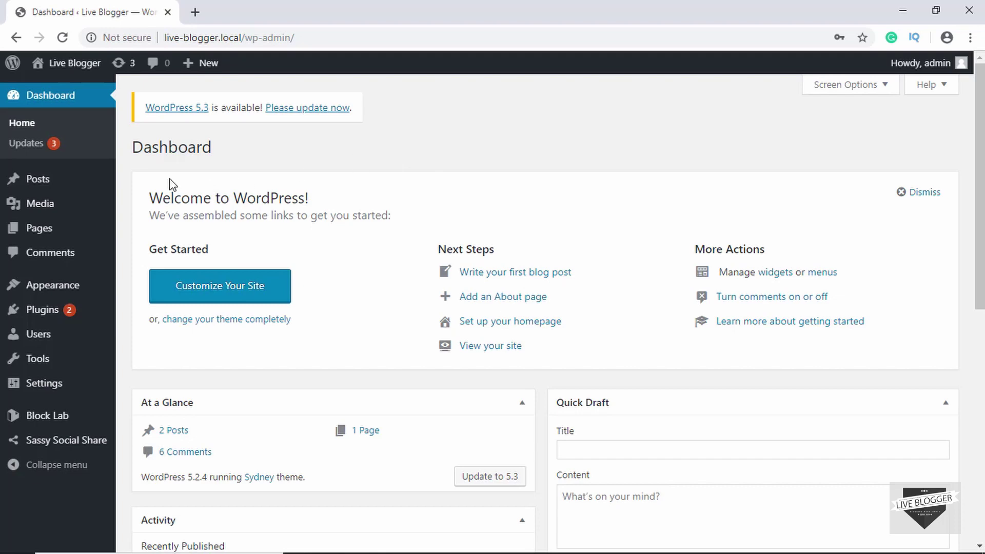
Create a new post titled 'The Third Post' and place the caret in its body
mouse_move(48, 185)
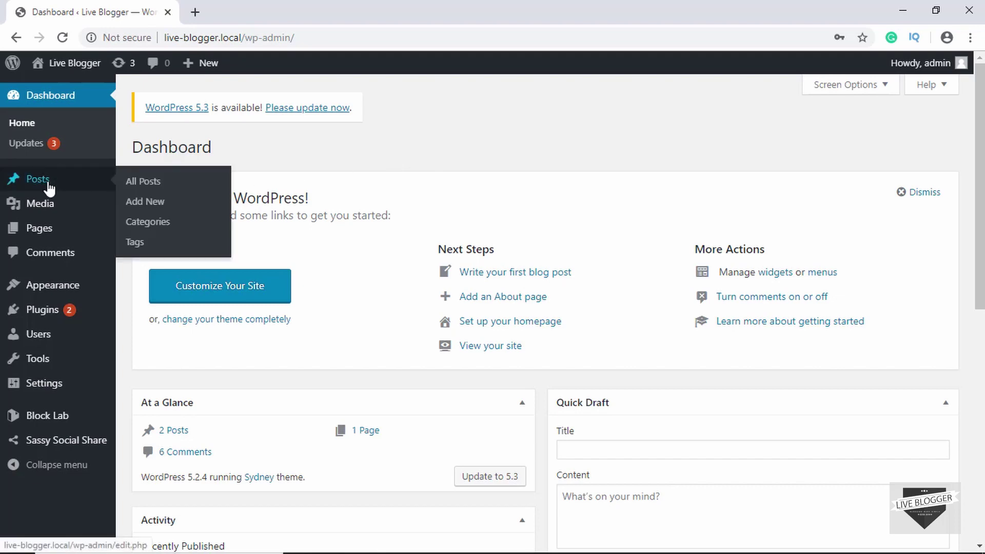
left_click(137, 203)
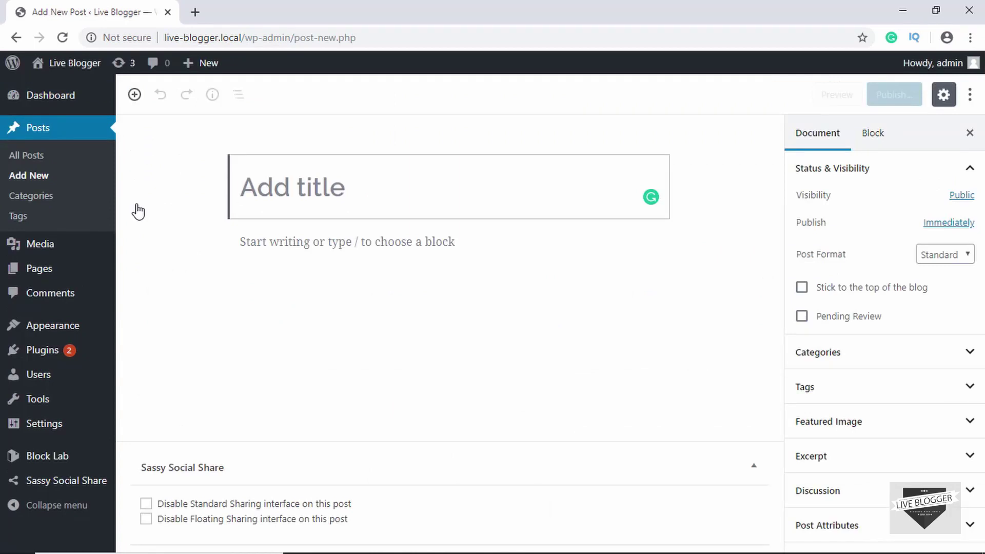
type("T")
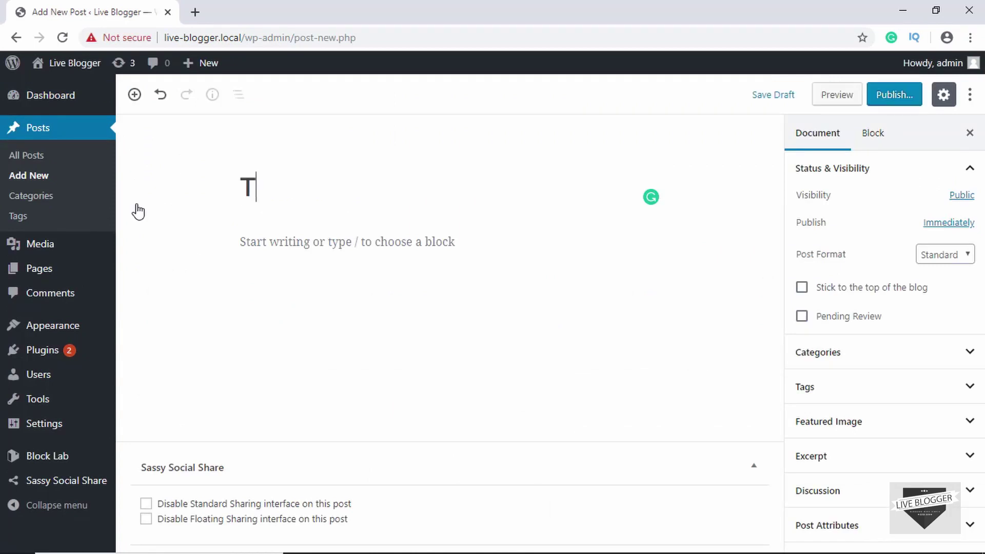
type("he Third Post")
left_click(270, 233)
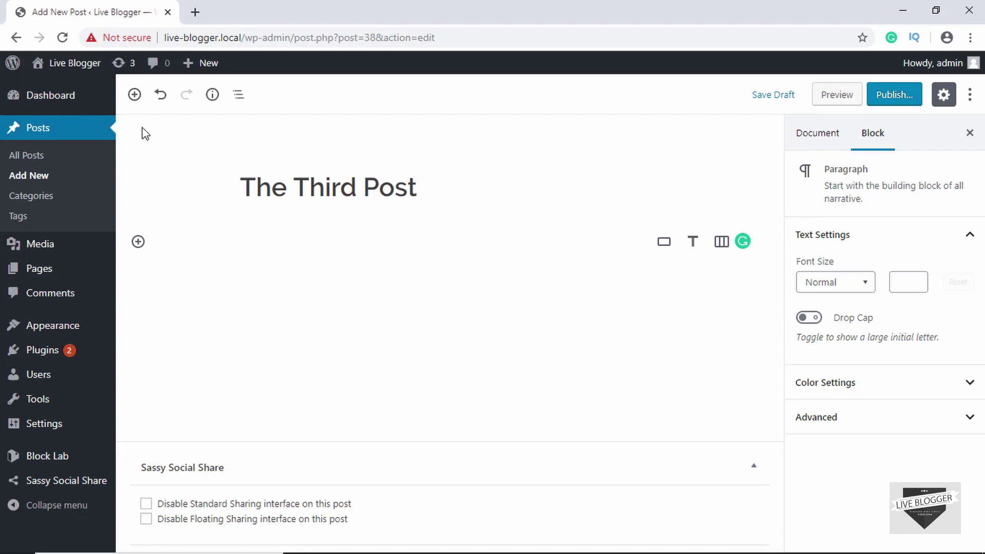
Insert a Columns block from the Layout Elements category of the block inserter
left_click(134, 98)
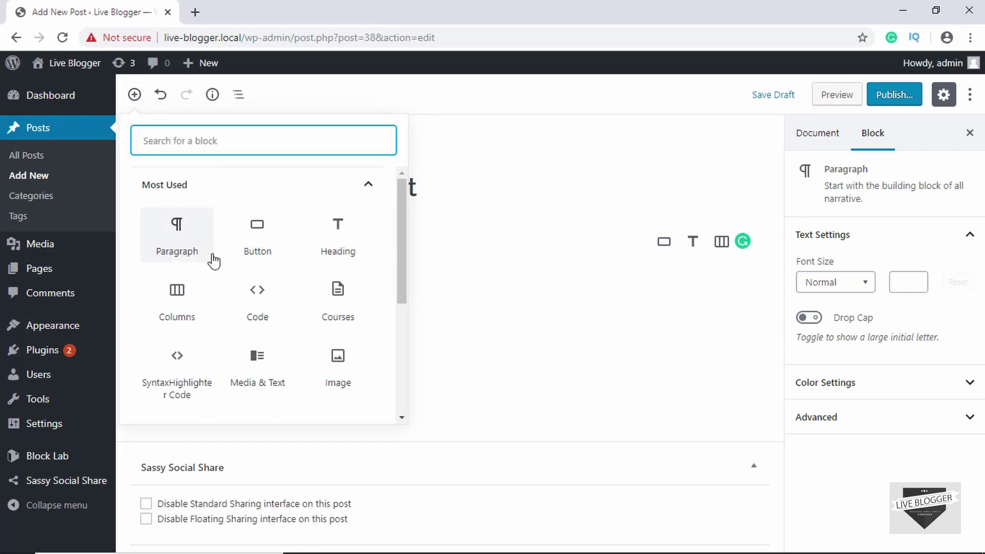
scroll(213, 259, "down", 3)
scroll(213, 260, "down", 2)
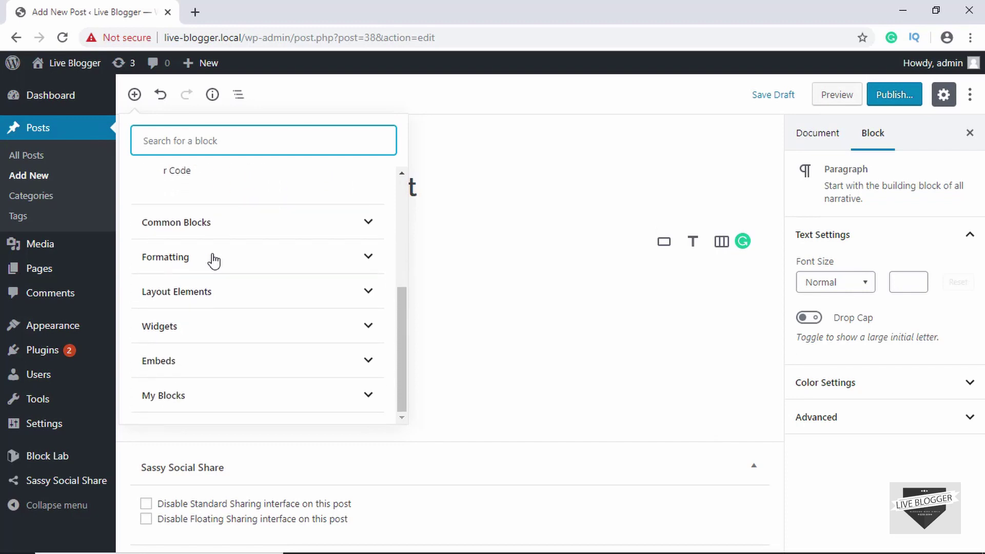
left_click(231, 263)
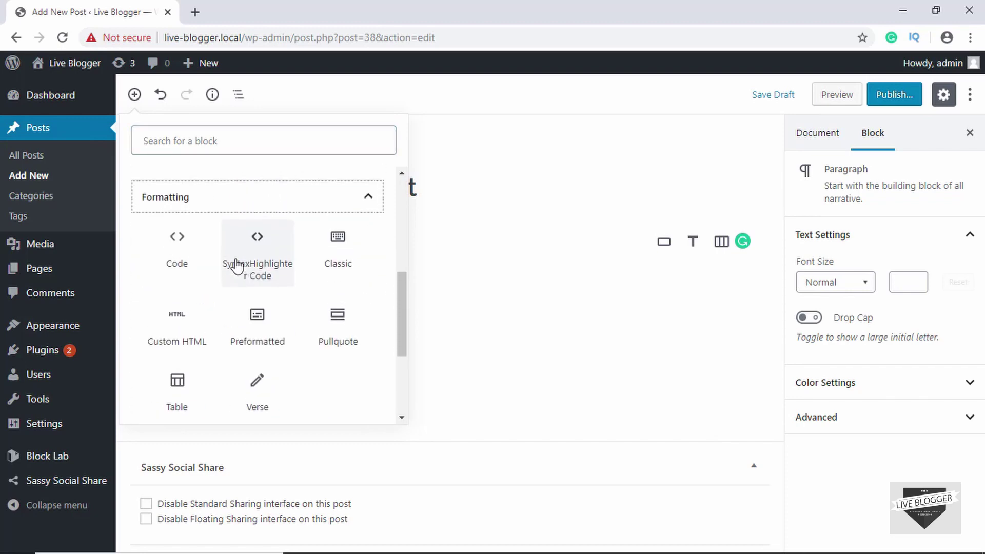
scroll(237, 262, "down", 5)
left_click(234, 290)
scroll(233, 288, "down", 2)
scroll(233, 289, "up", 1)
scroll(233, 289, "up", 2)
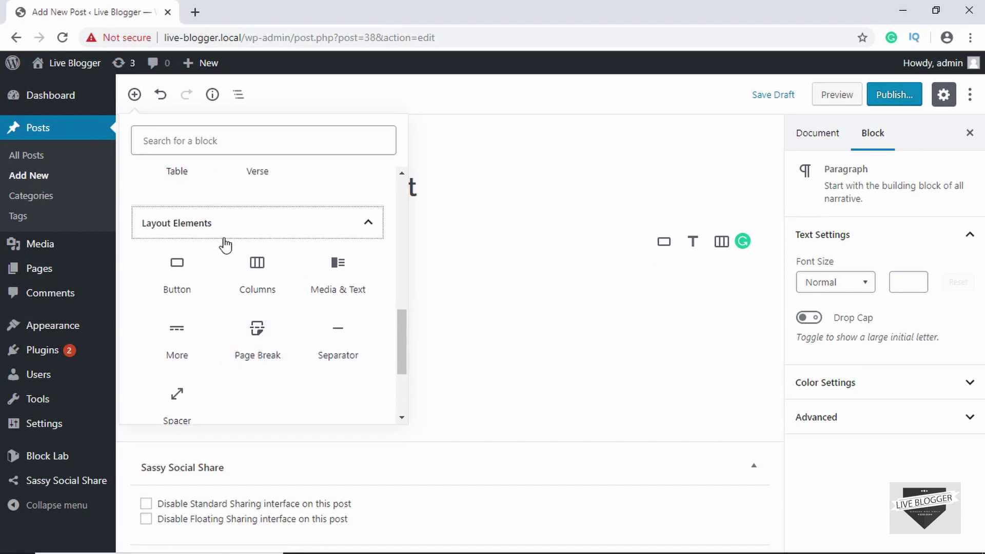
scroll(236, 241, "down", 2)
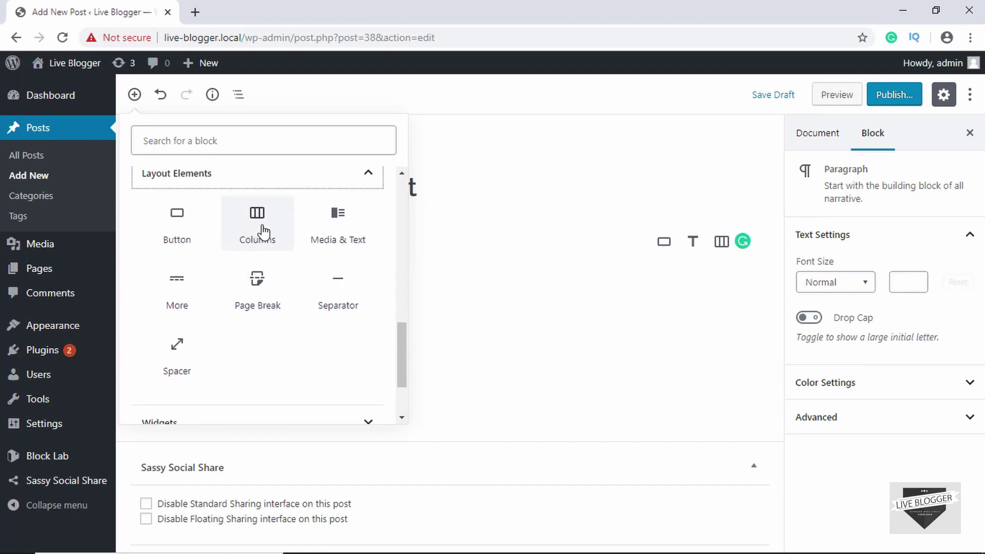
left_click(263, 231)
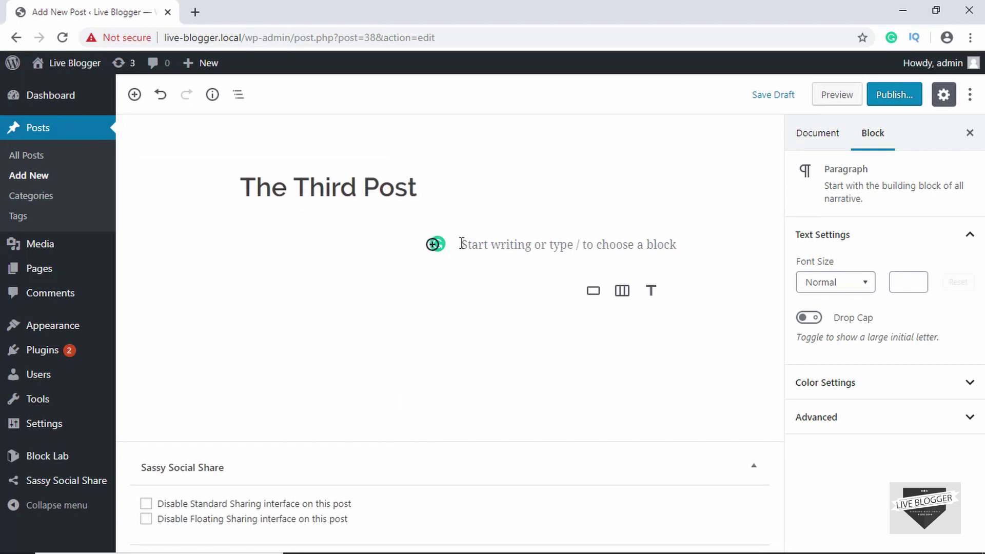
Delete the empty paragraph below the Columns block and raise its column count to 3
left_click(268, 290)
key("BackSpace")
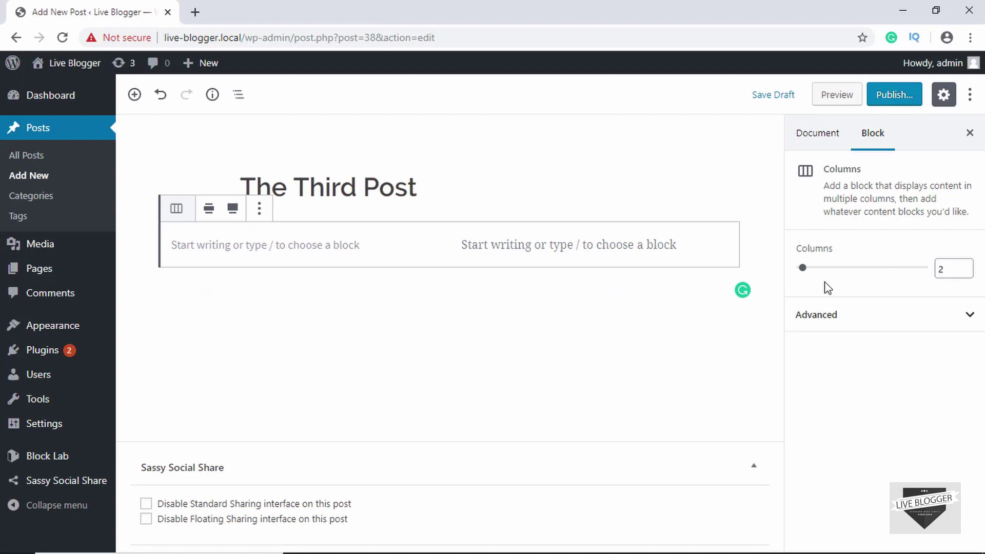
left_click(965, 267)
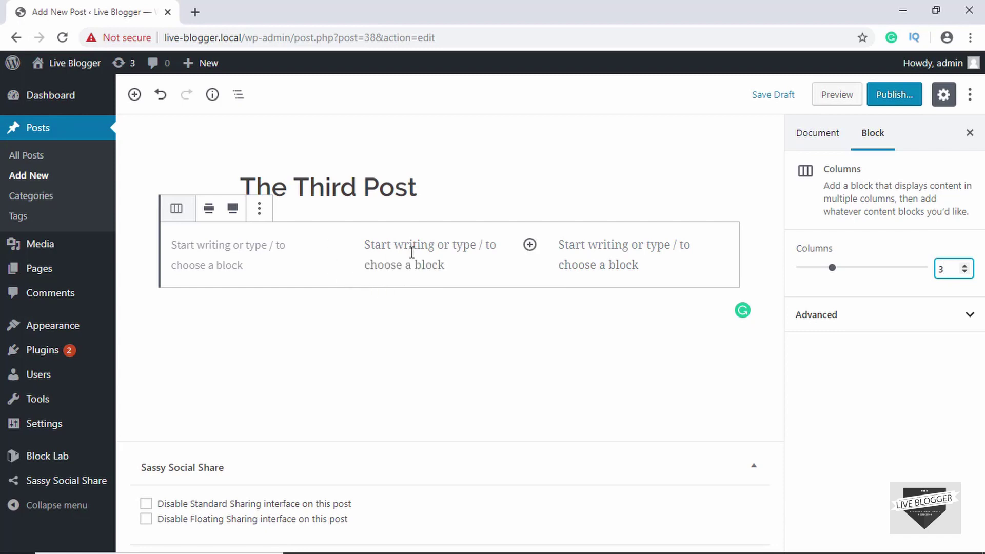
left_click(210, 248)
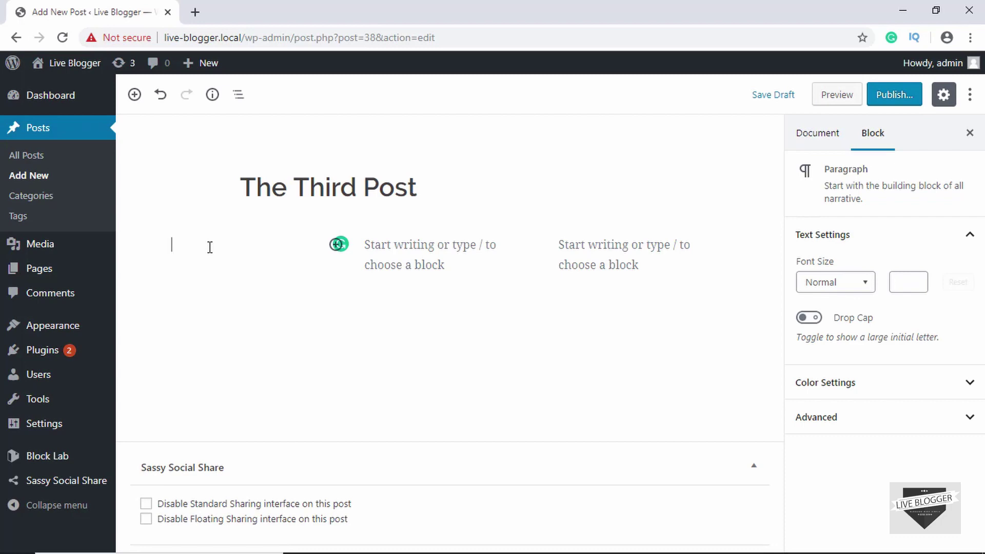
Add a Button block labelled 'Facebook' in the first column using /but
type("/")
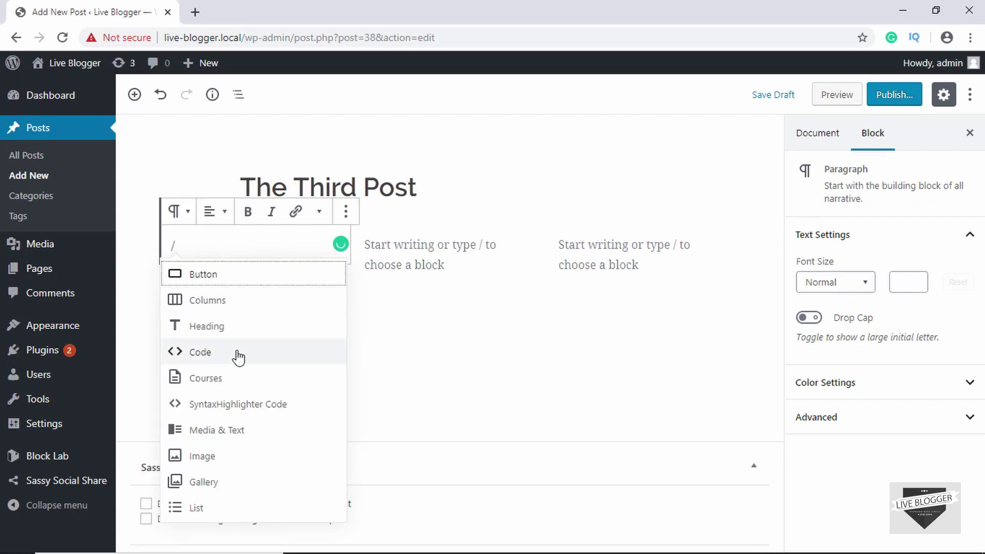
type("b")
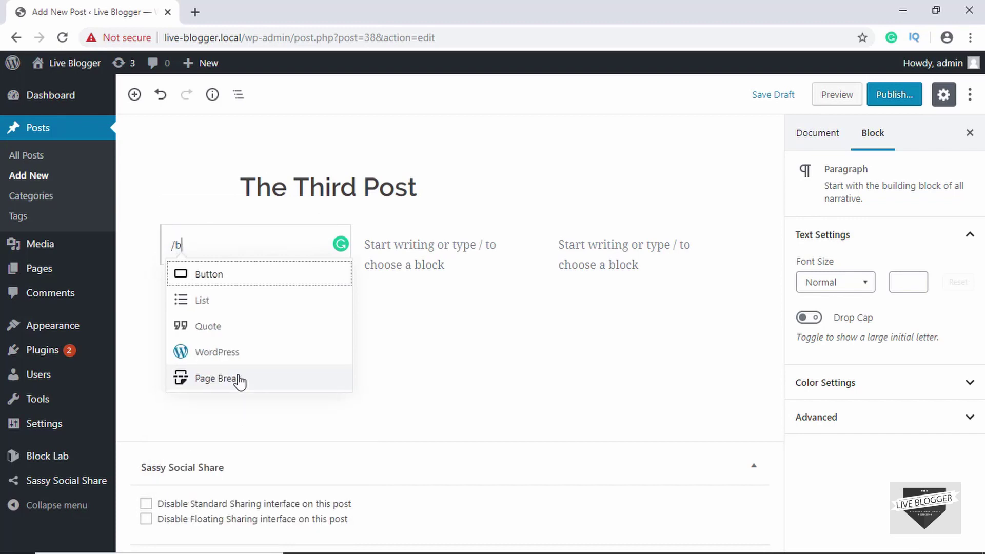
type("ut")
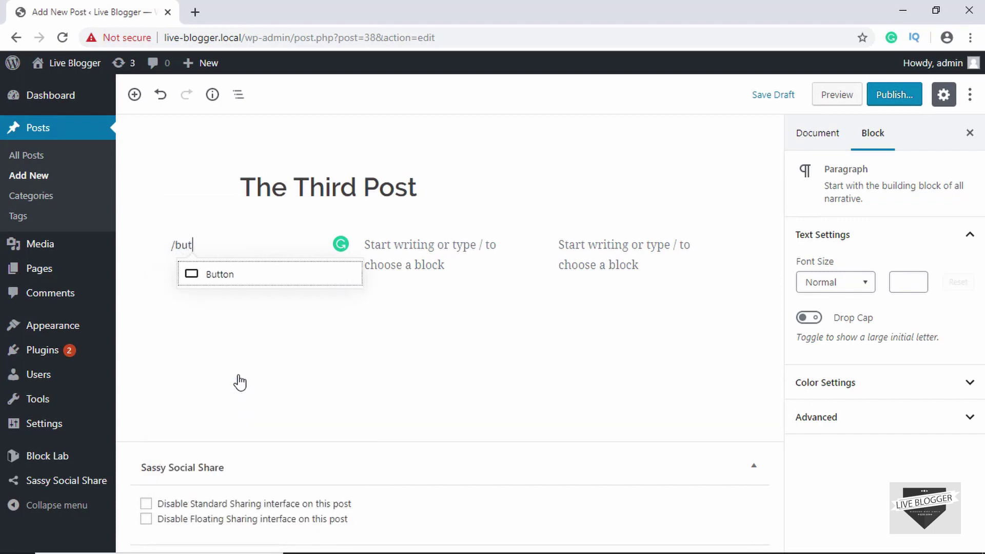
left_click(262, 281)
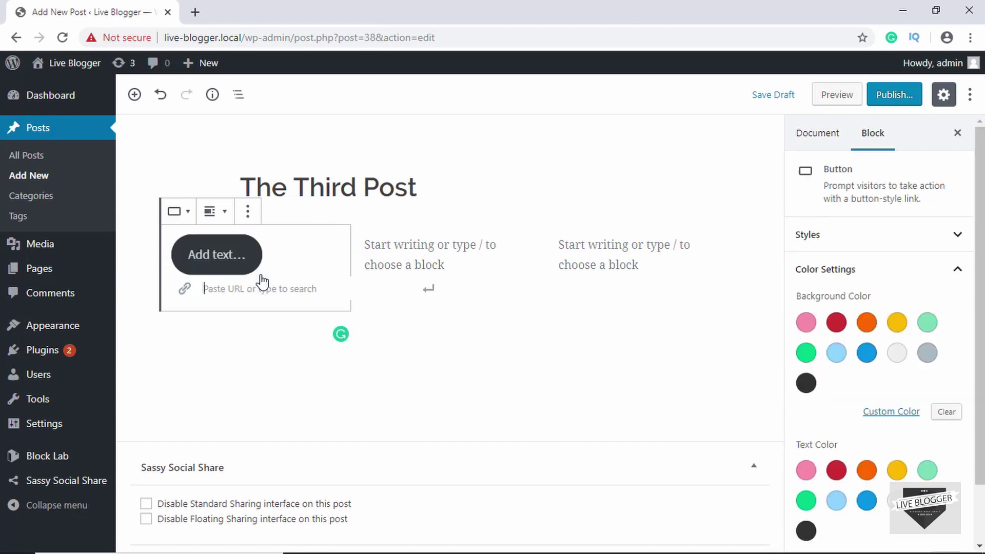
left_click(226, 259)
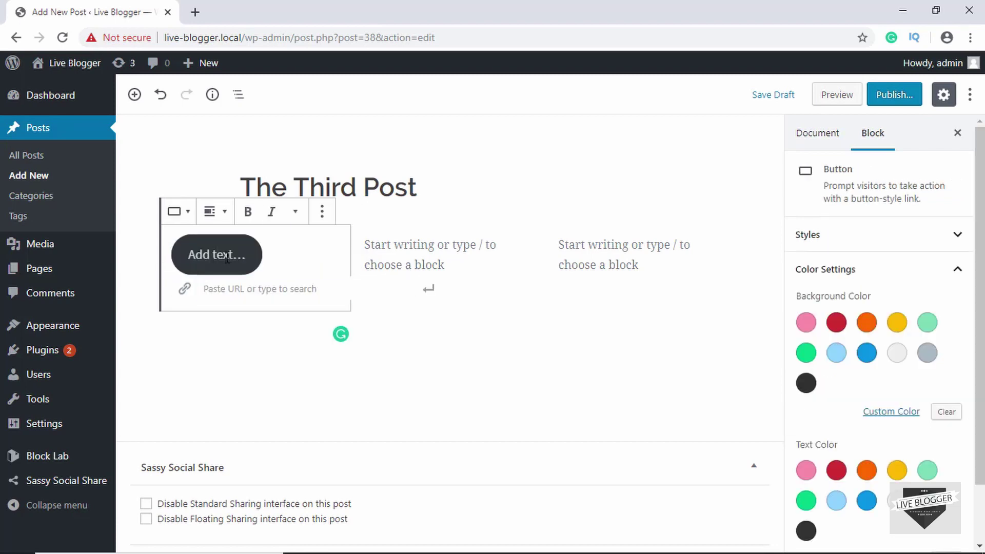
type("Facebook")
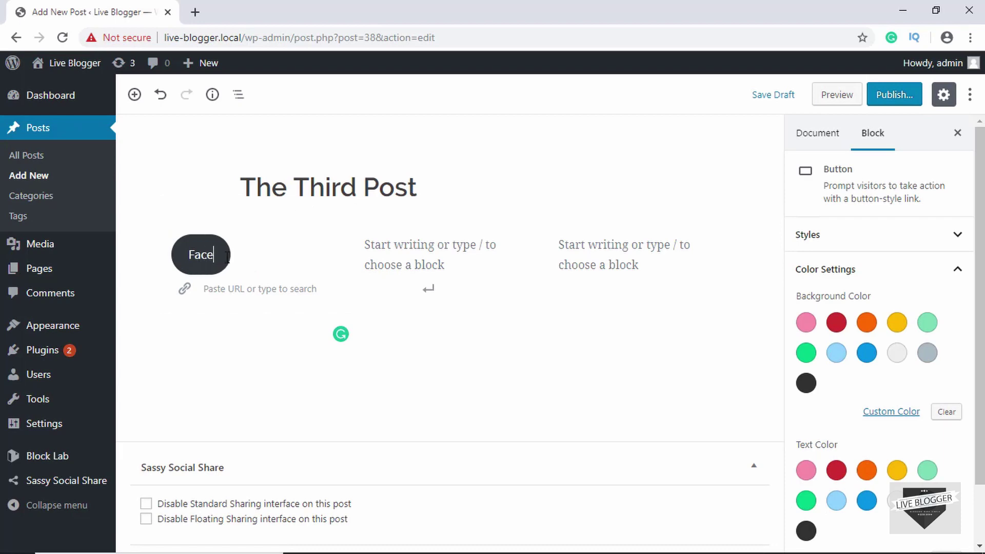
left_click(230, 289)
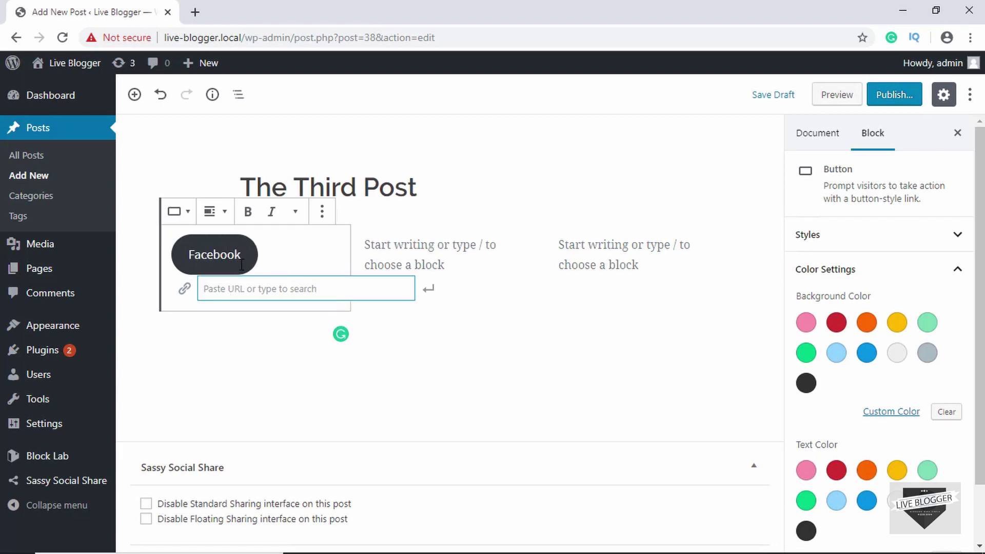
Align the Facebook button to the right
left_click(282, 318)
left_click(238, 250)
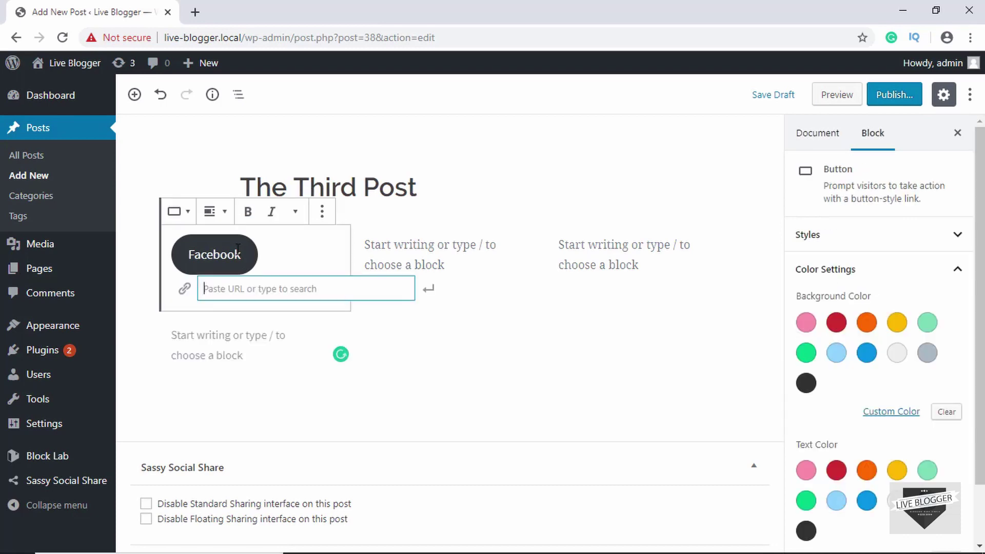
left_click(222, 215)
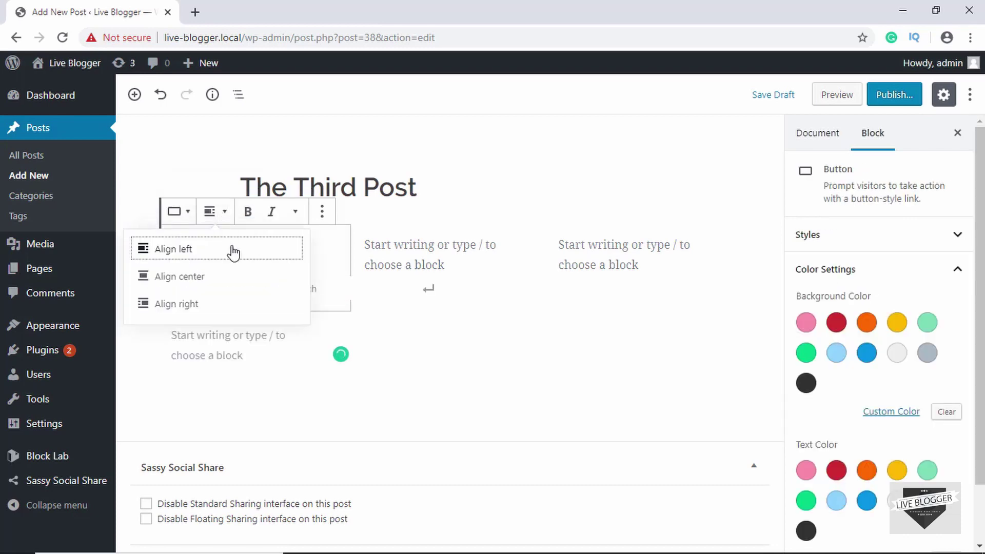
left_click(195, 306)
left_click(423, 266)
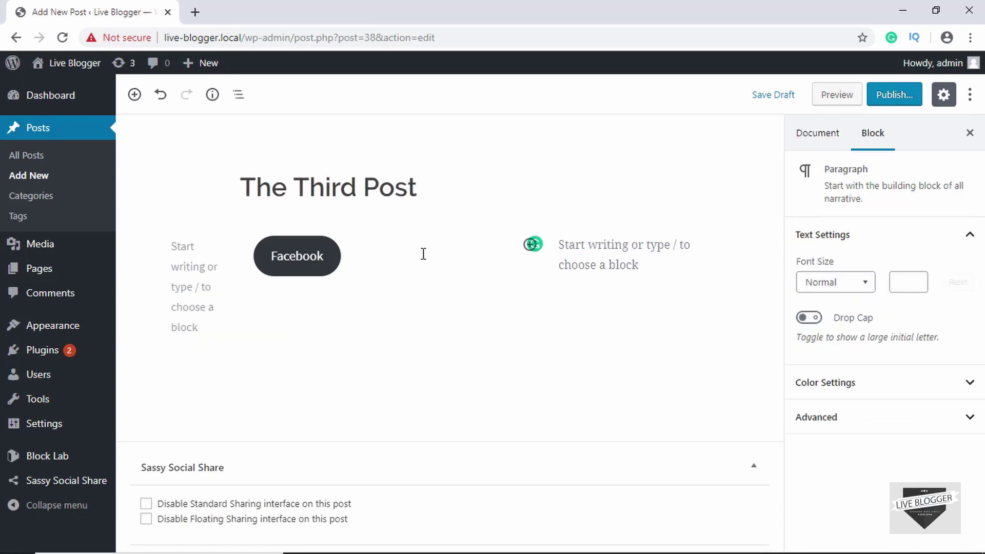
Add a 'Twitter' button in the middle column and align it center
type("/")
left_click(447, 278)
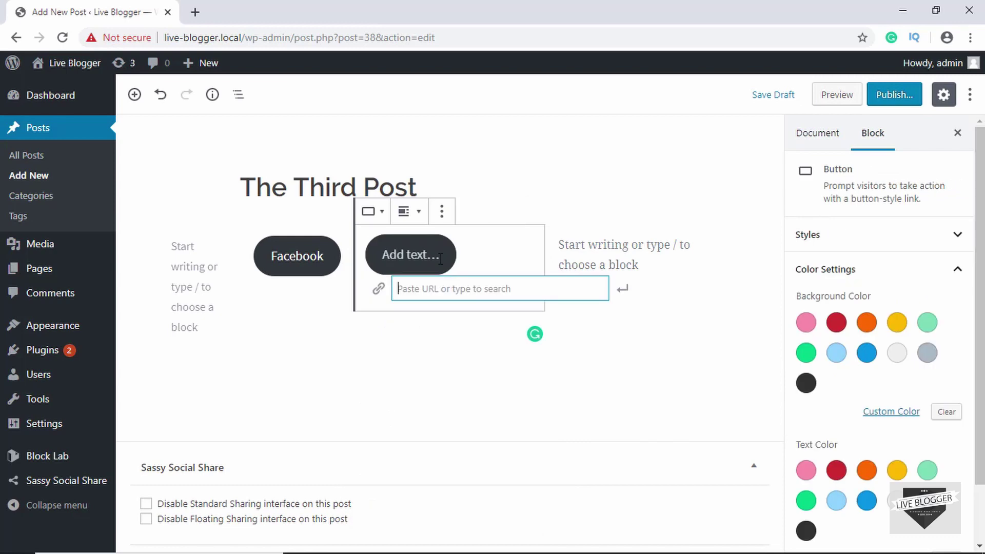
type("Twitter")
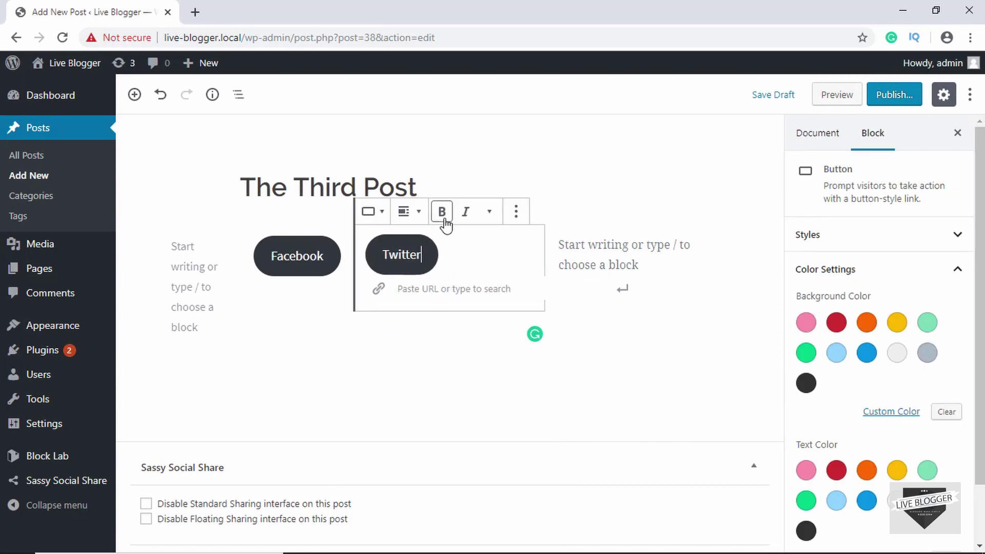
left_click(418, 222)
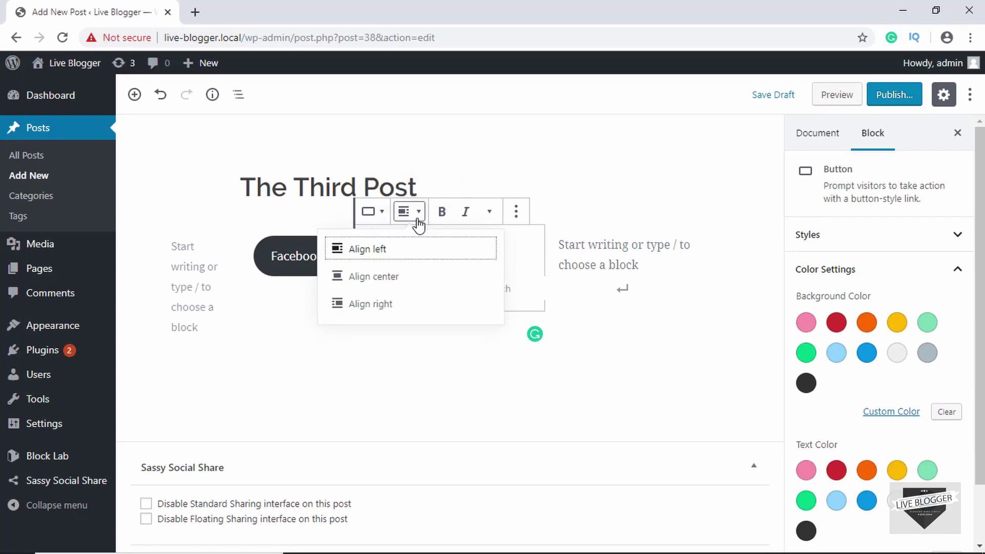
left_click(413, 280)
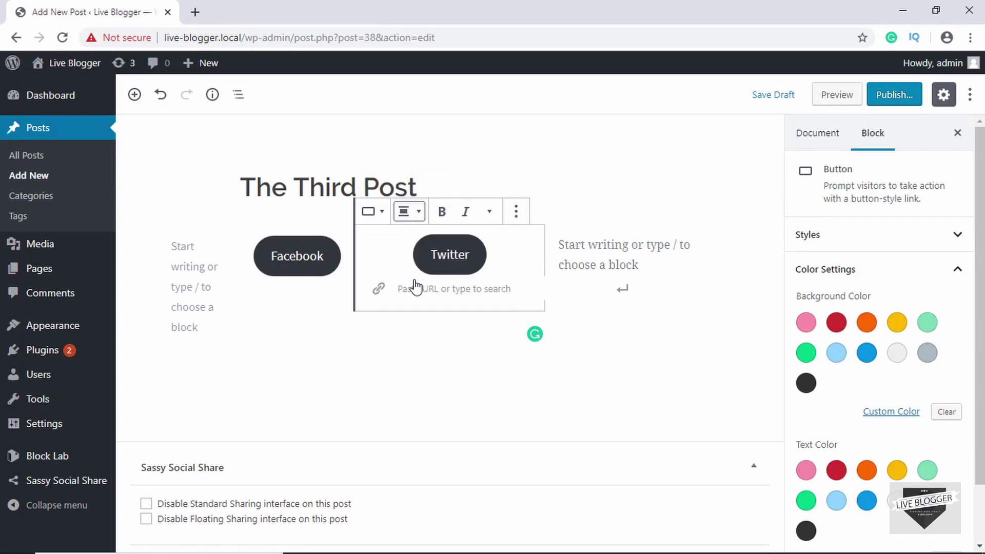
left_click(594, 252)
Add a Button block labelled 'Instagram' in the third column
type("/i")
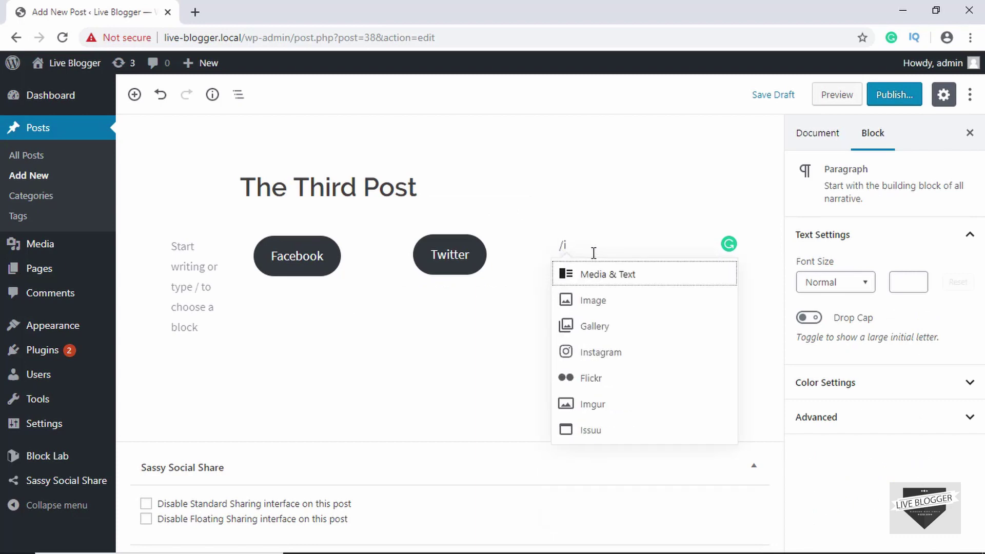
key("BackSpace")
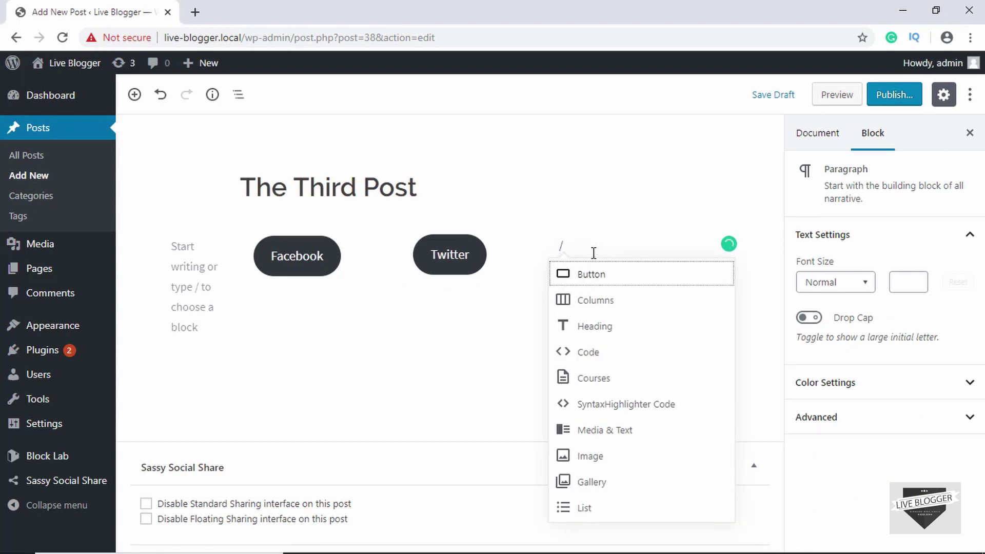
left_click(597, 277)
type("Instagram")
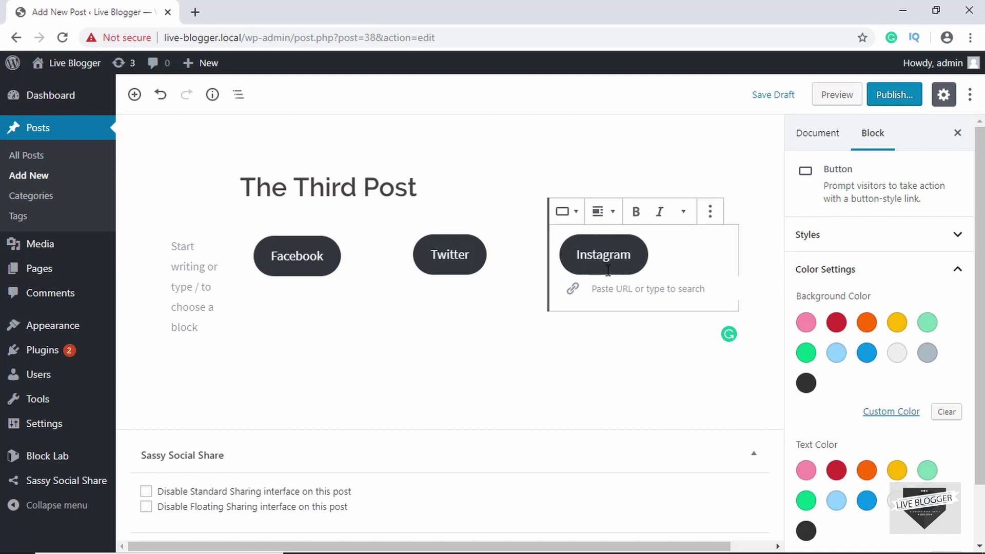
Compare the Twitter and Instagram buttons, then select the whole three-column block
left_click(462, 264)
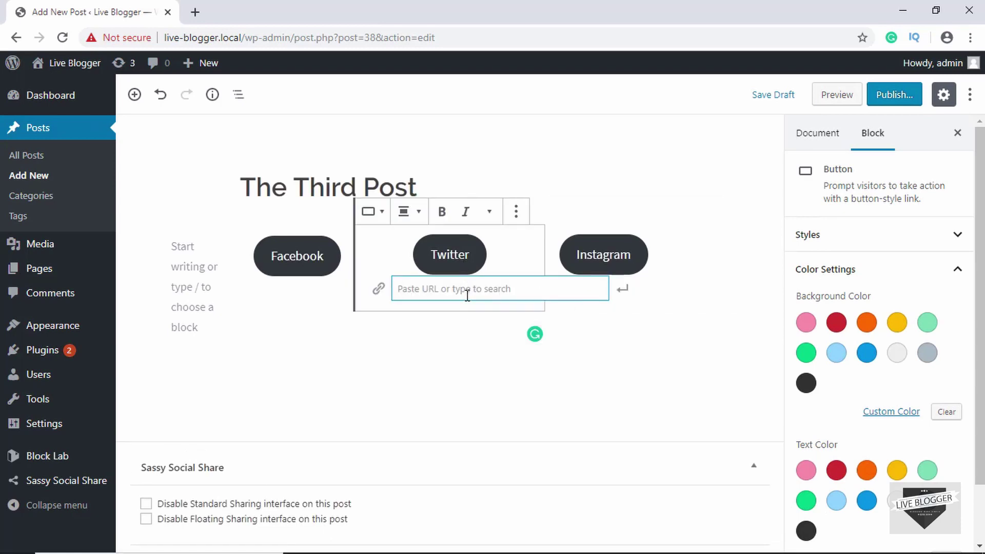
left_click(585, 261)
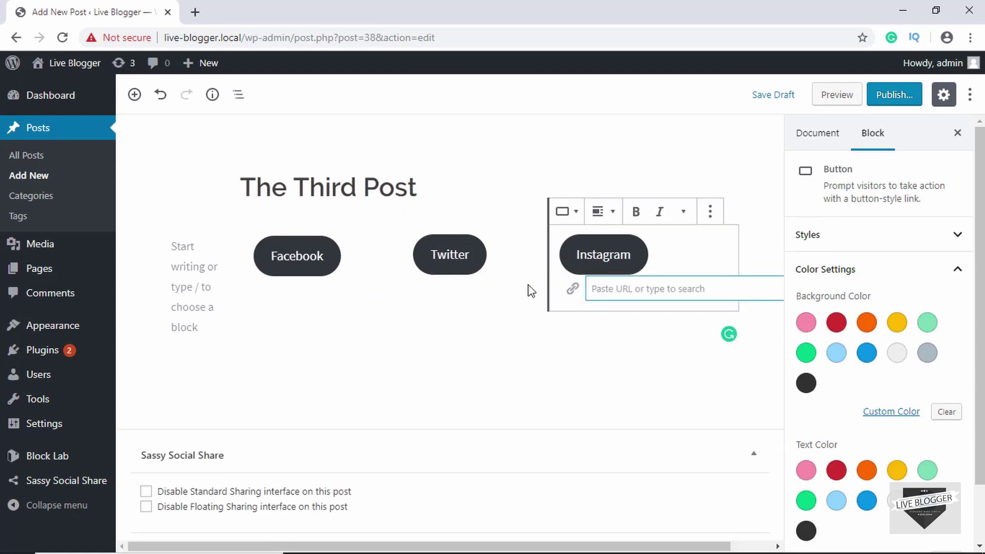
left_click(410, 248)
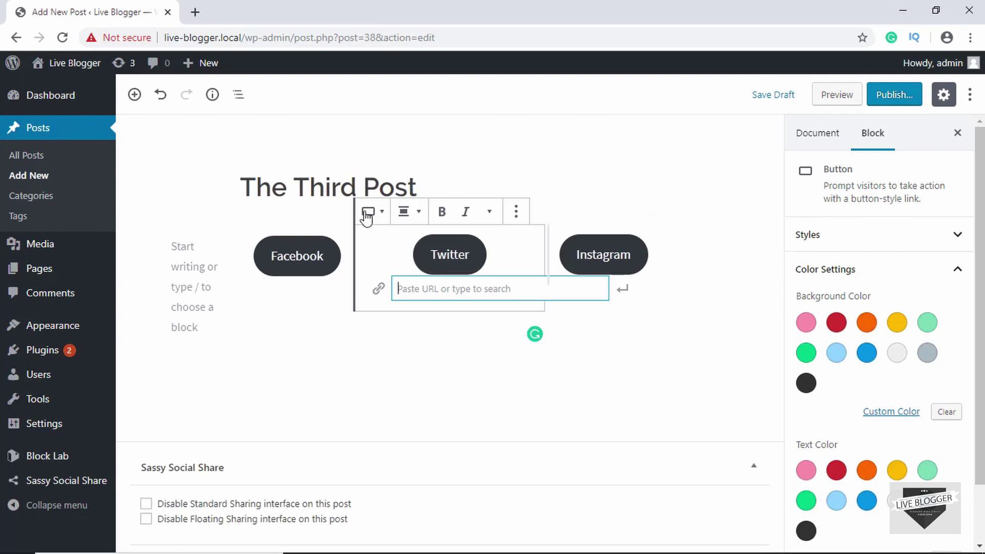
left_click(309, 185)
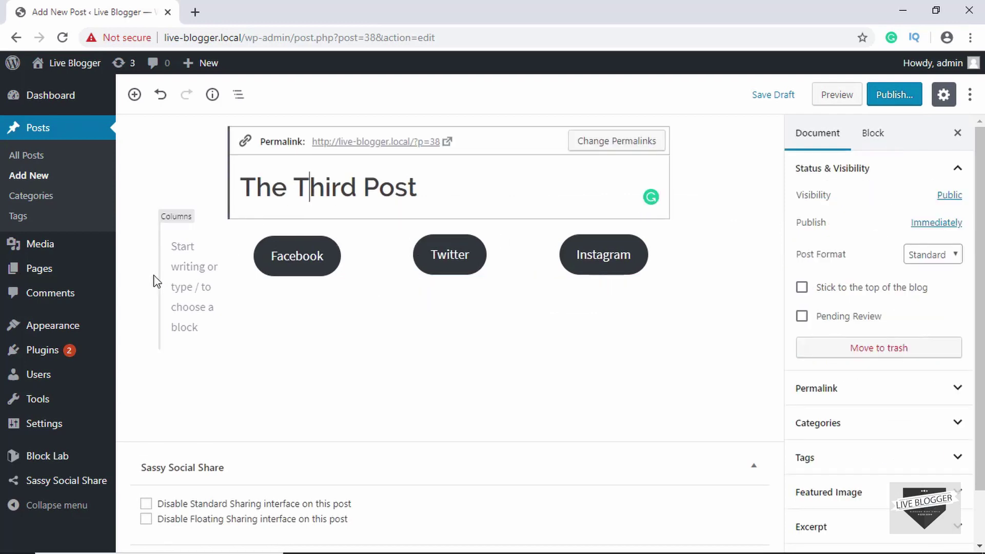
left_click(159, 277)
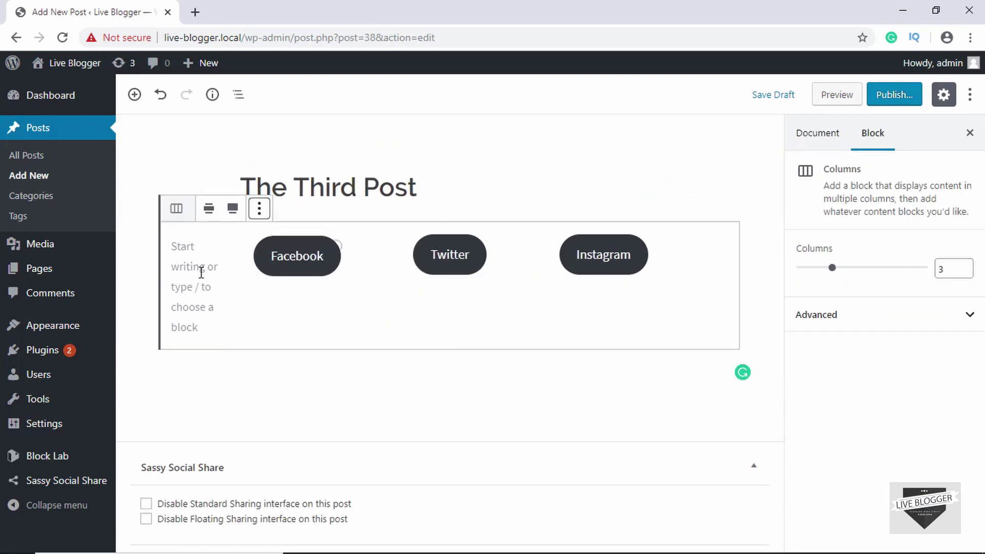
Add the Columns block to Reusable Blocks under the name 'Social Media'
left_click(259, 207)
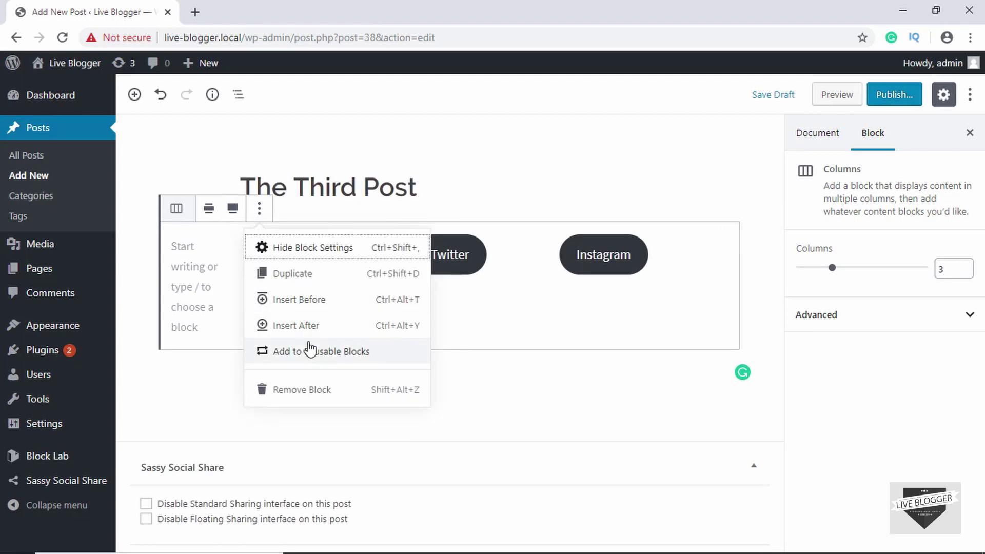
left_click(387, 353)
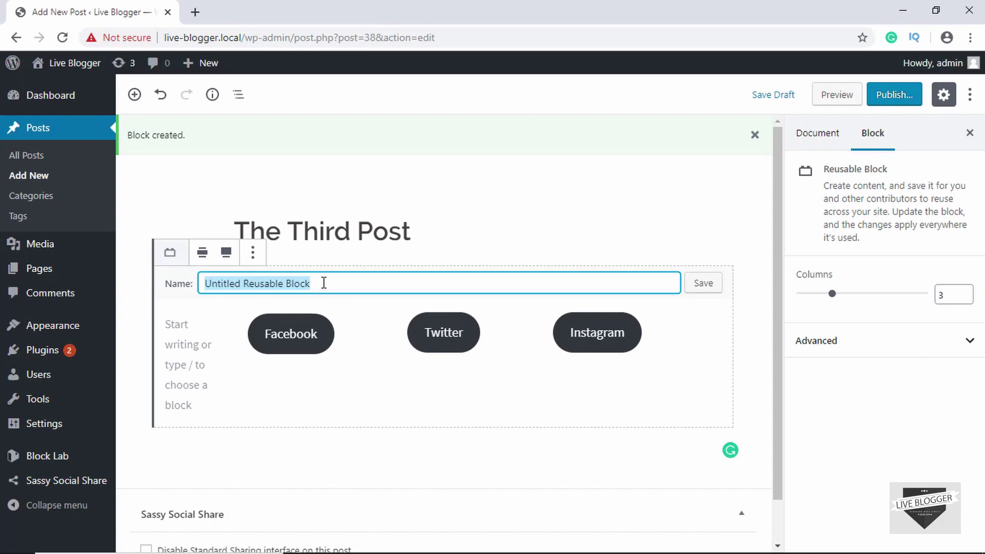
type("Social M")
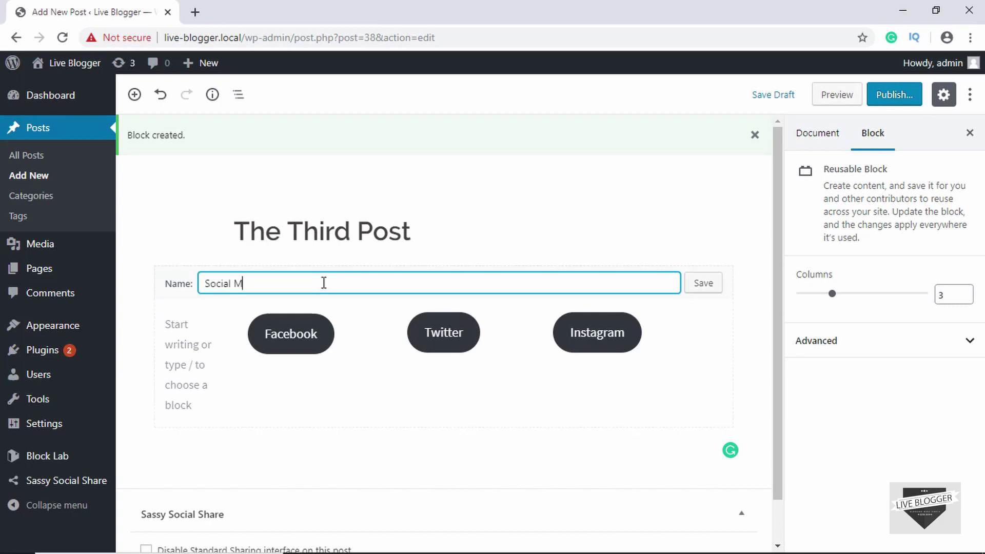
type("edia")
left_click(704, 285)
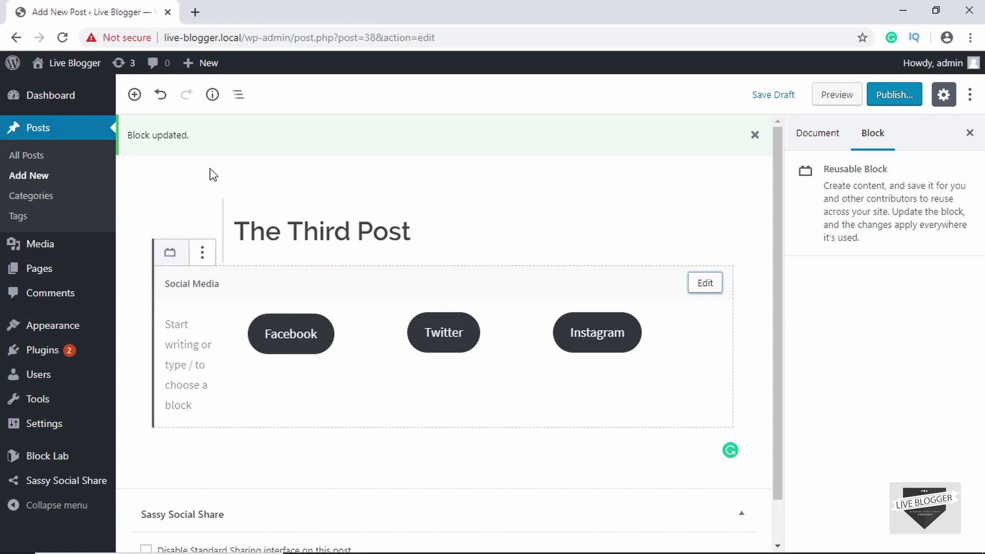
Publish The Third Post, view it in a new tab, then open Posts > All Posts
left_click(896, 97)
left_click(897, 97)
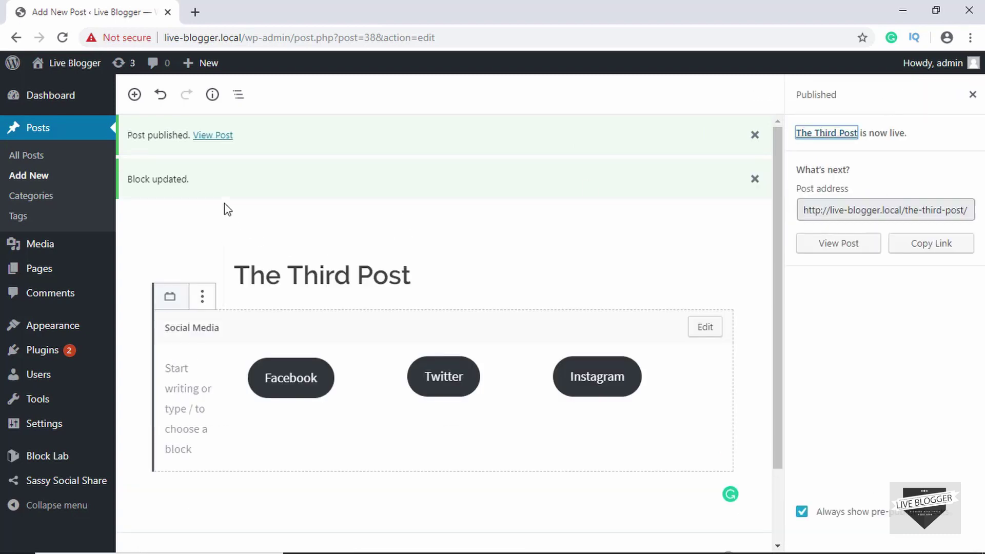
left_click(221, 137)
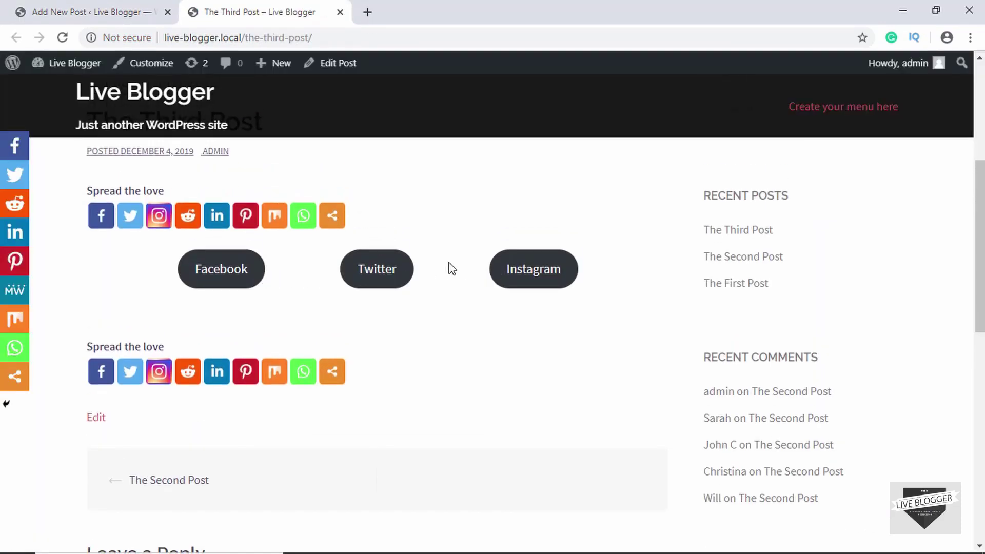
left_click(339, 12)
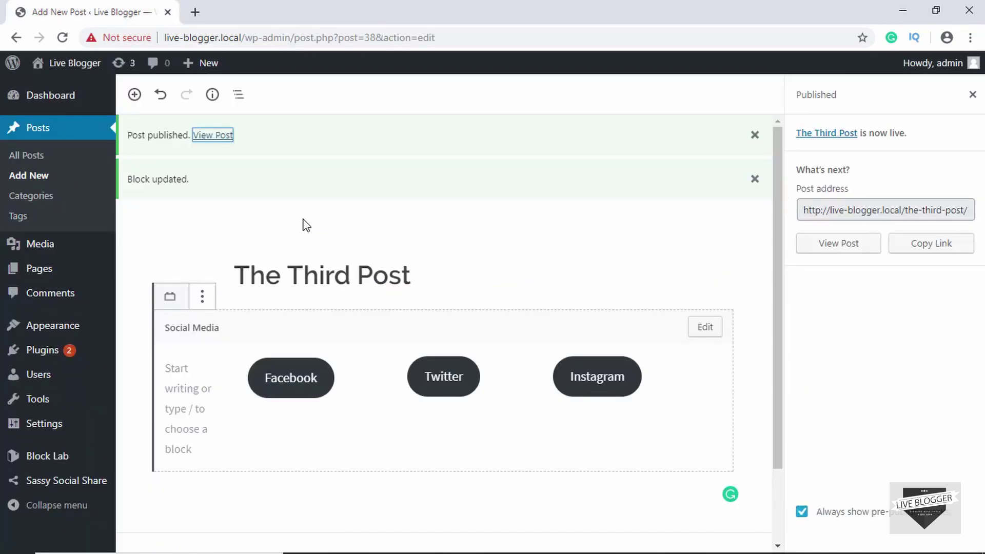
left_click(23, 165)
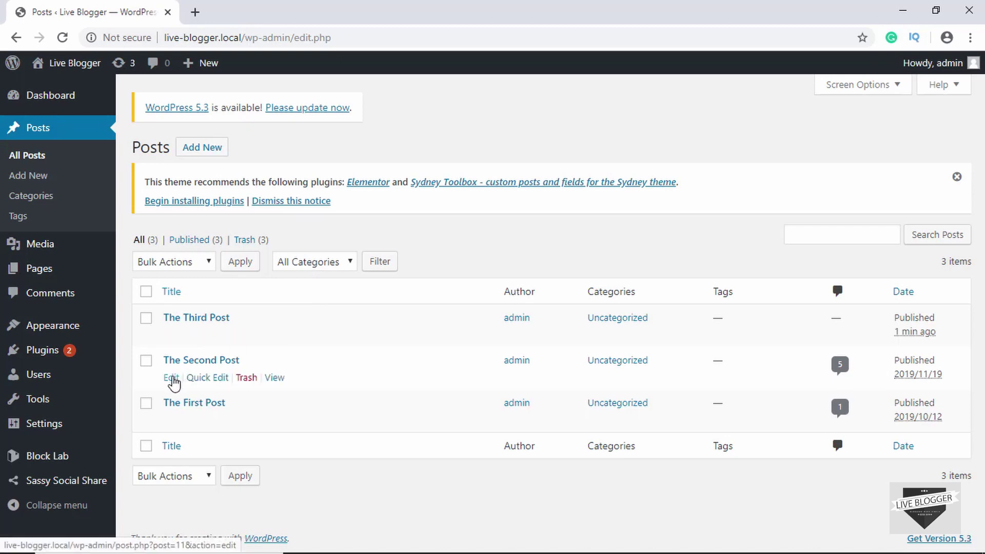
Open The Second Post and insert the Social Media block via '/social' after its last paragraph
left_click(173, 379)
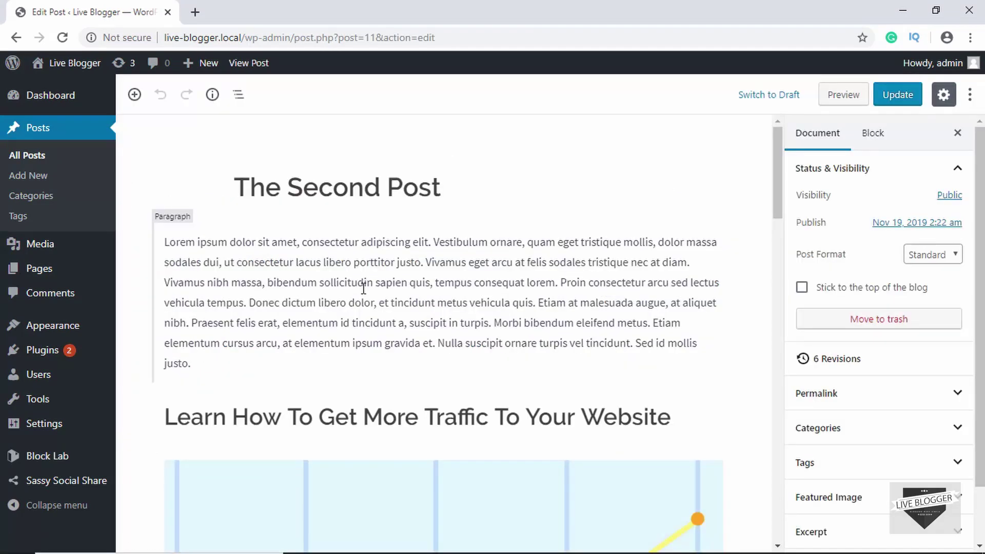
scroll(363, 287, "down", 4)
scroll(363, 288, "down", 20)
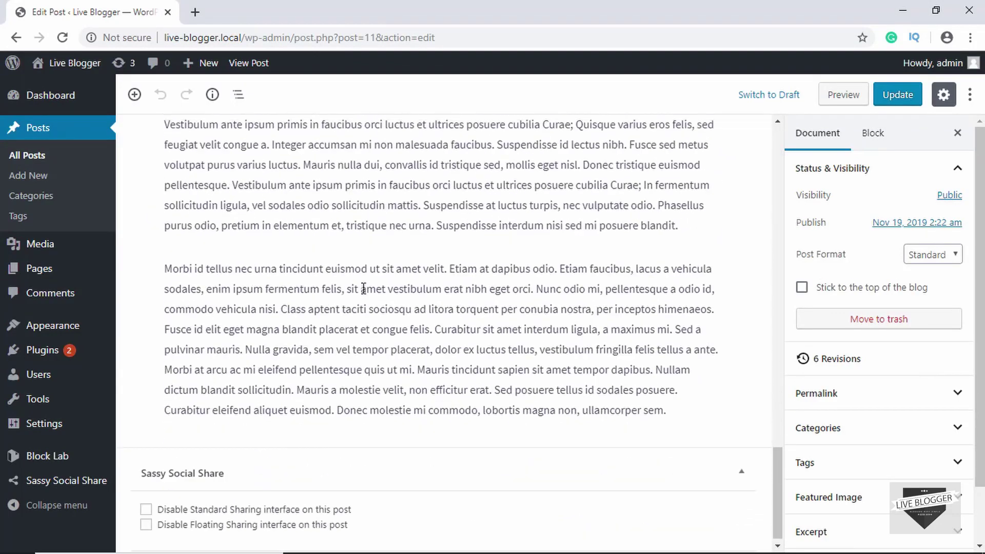
left_click(553, 354)
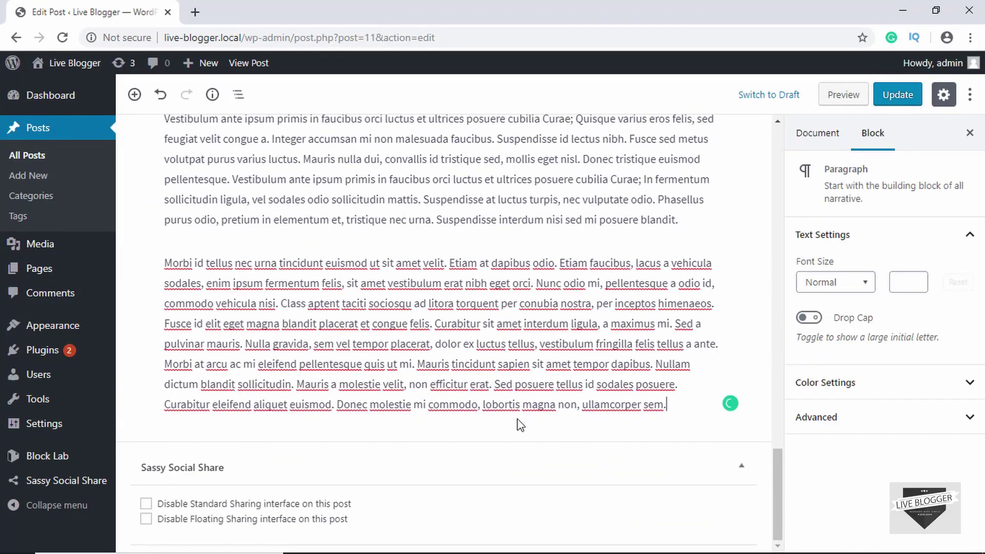
left_click(520, 424)
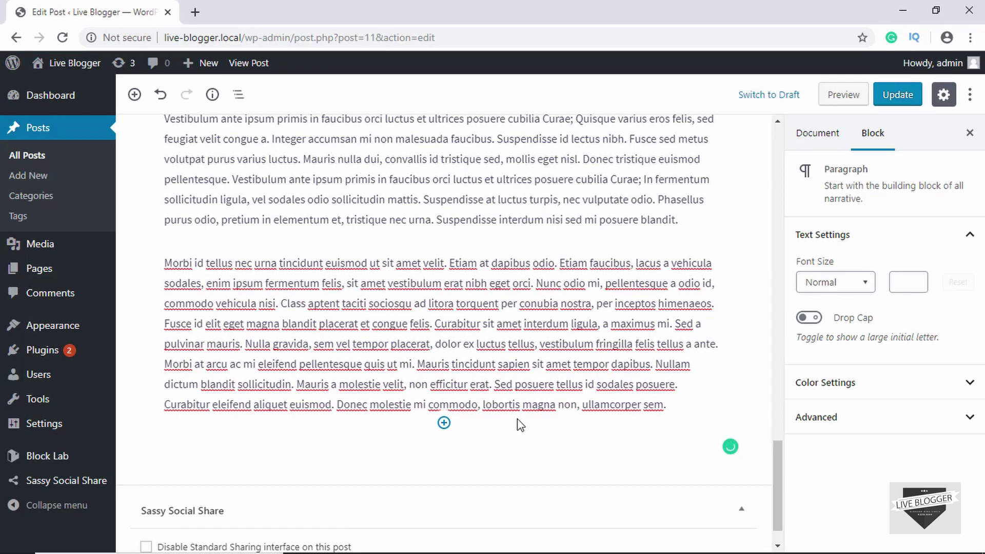
type("/")
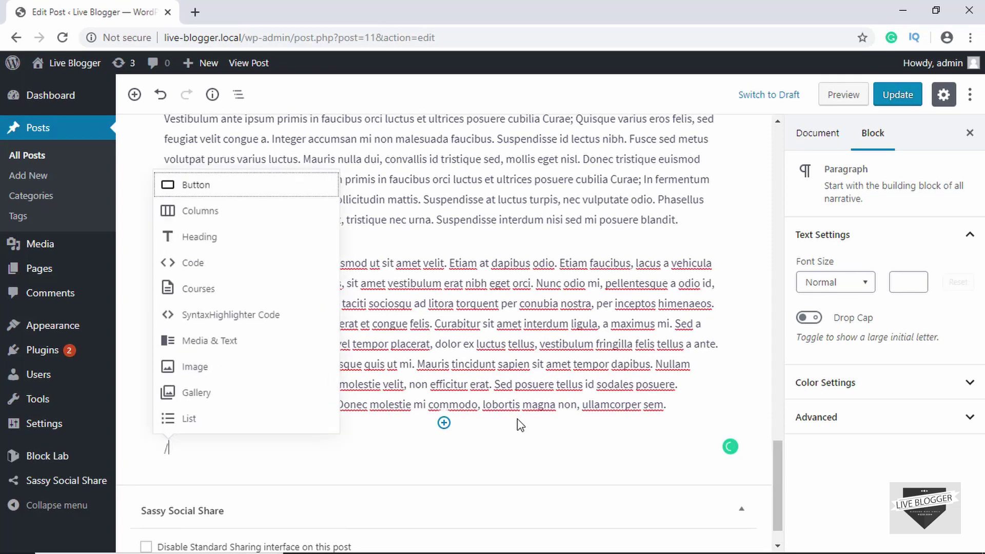
type("social")
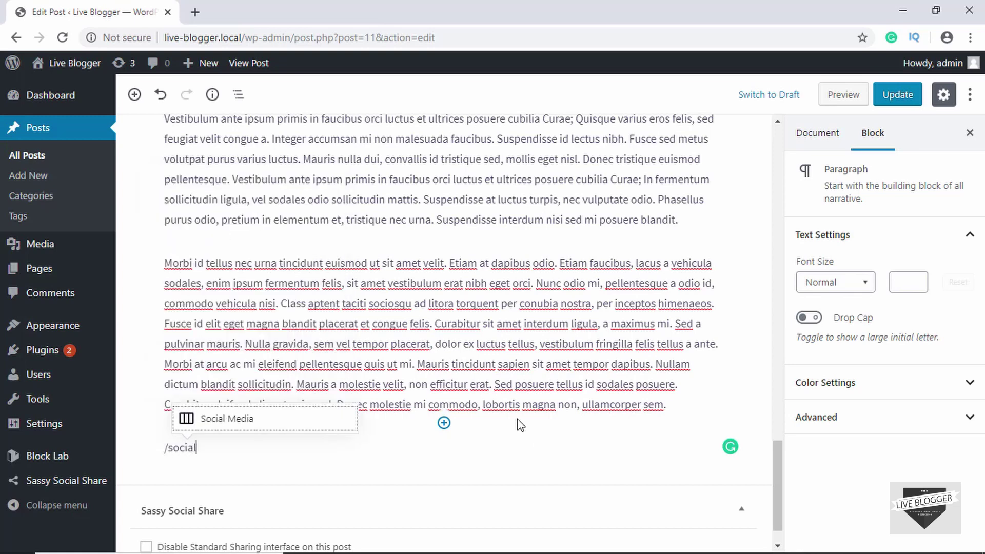
left_click(271, 423)
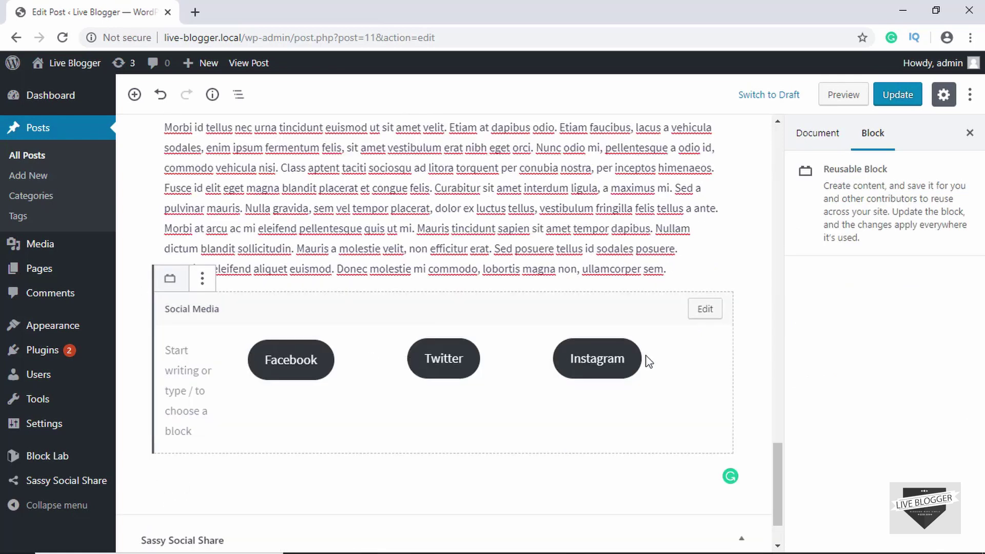
Edit the Social Media block and give the Facebook button custom background colour #3b5998
left_click(701, 310)
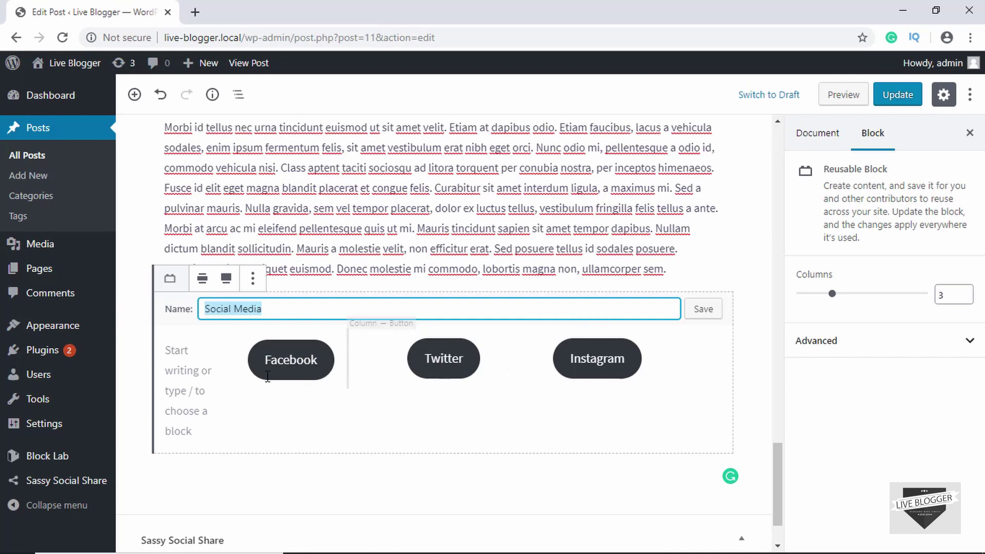
key("End")
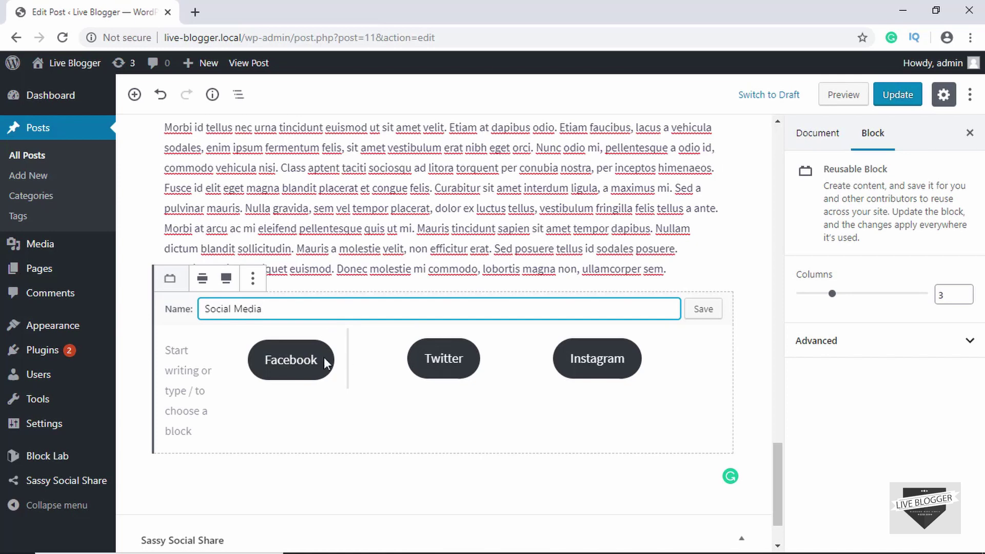
left_click(306, 355)
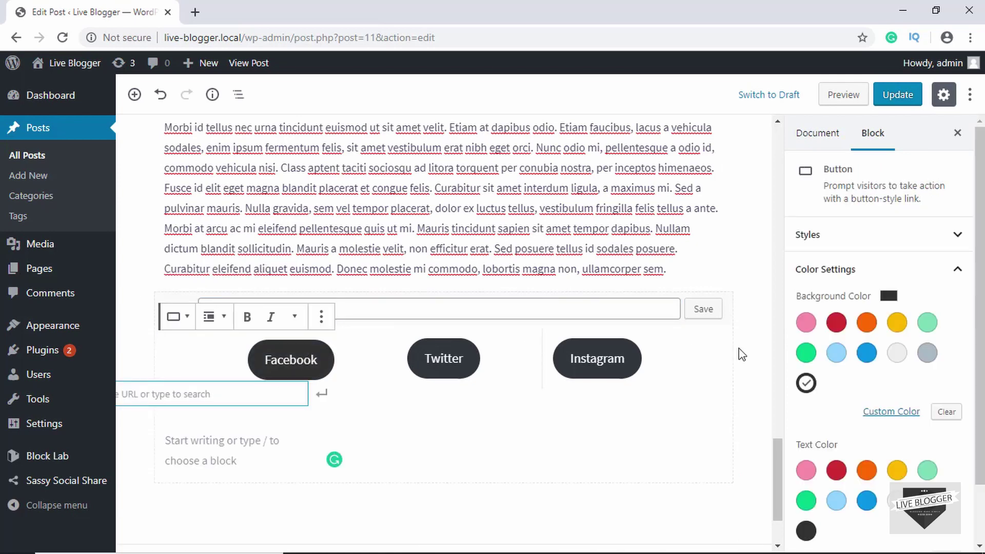
left_click(891, 412)
double_click(693, 378)
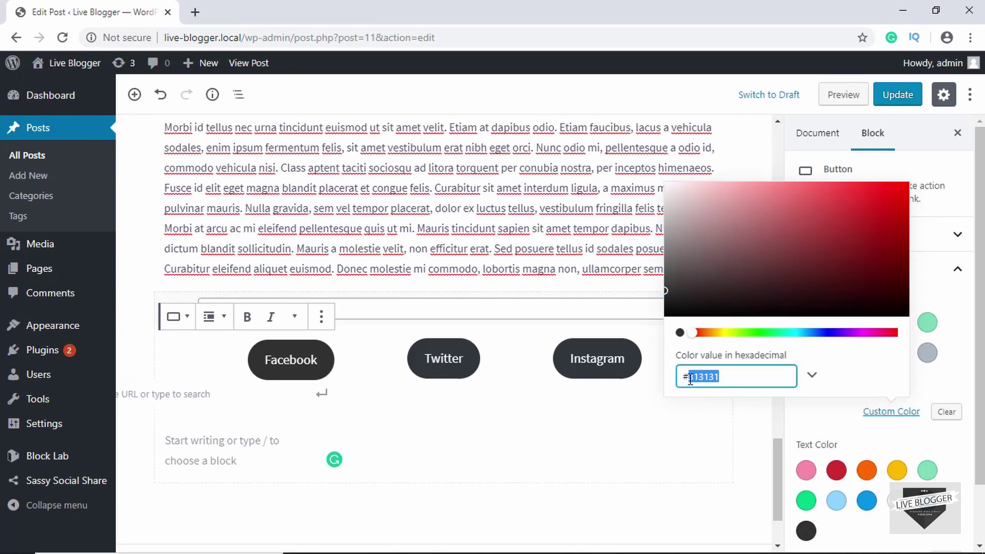
key("BackSpace")
type("3b5998")
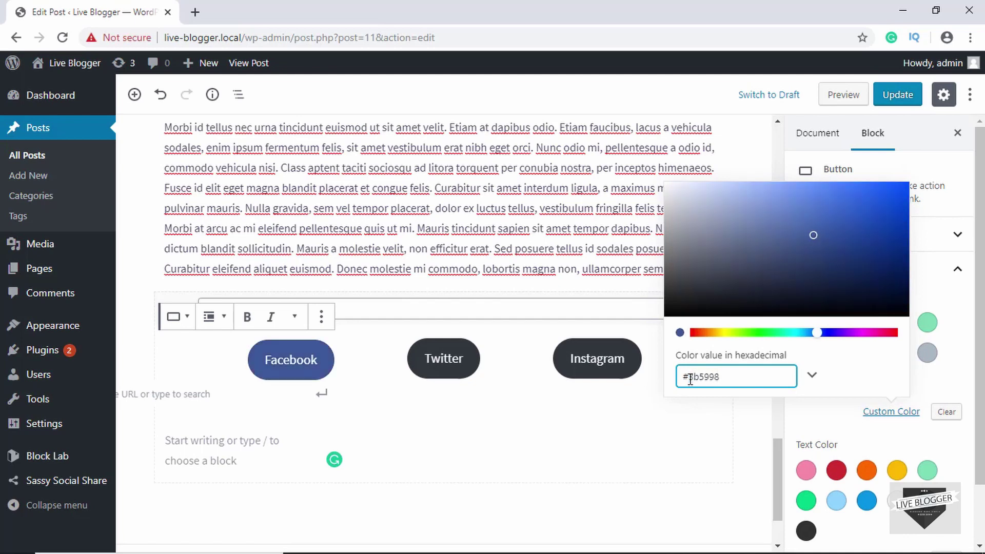
Change the Twitter button's background colour from #0071a1 to #00acee
left_click(457, 354)
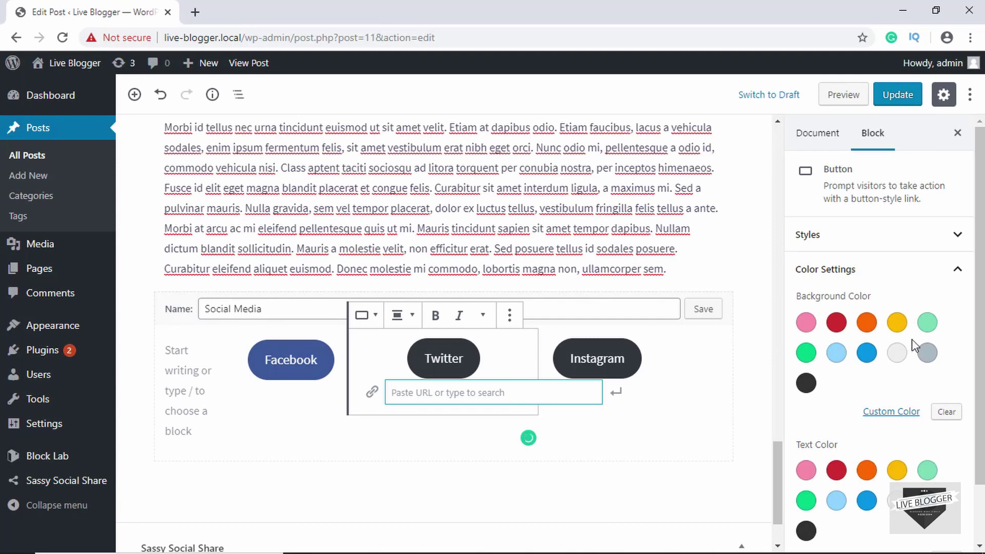
left_click(883, 413)
double_click(706, 377)
key("BackSpace")
type("00acee")
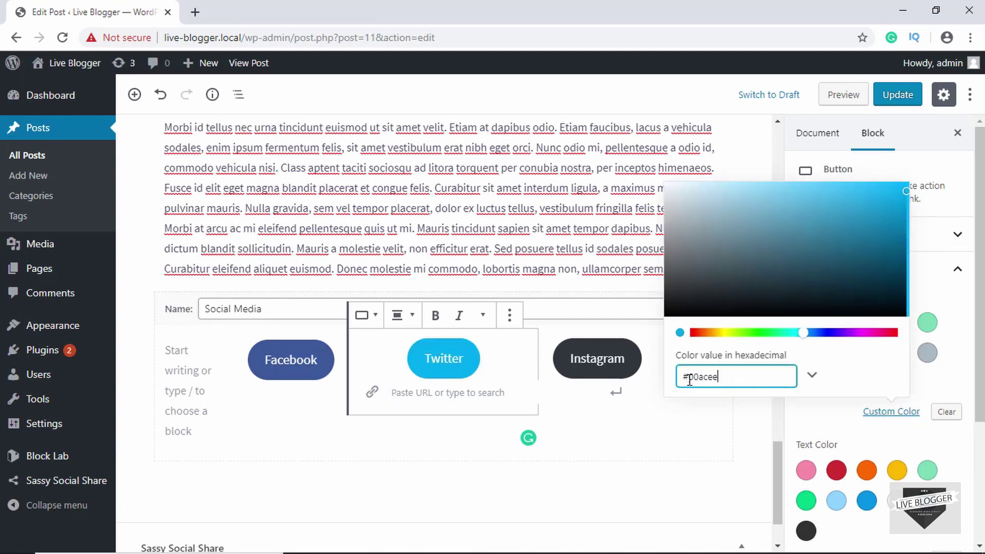
Change the Instagram button's background colour from #0071a1 to #e1306c
left_click(623, 361)
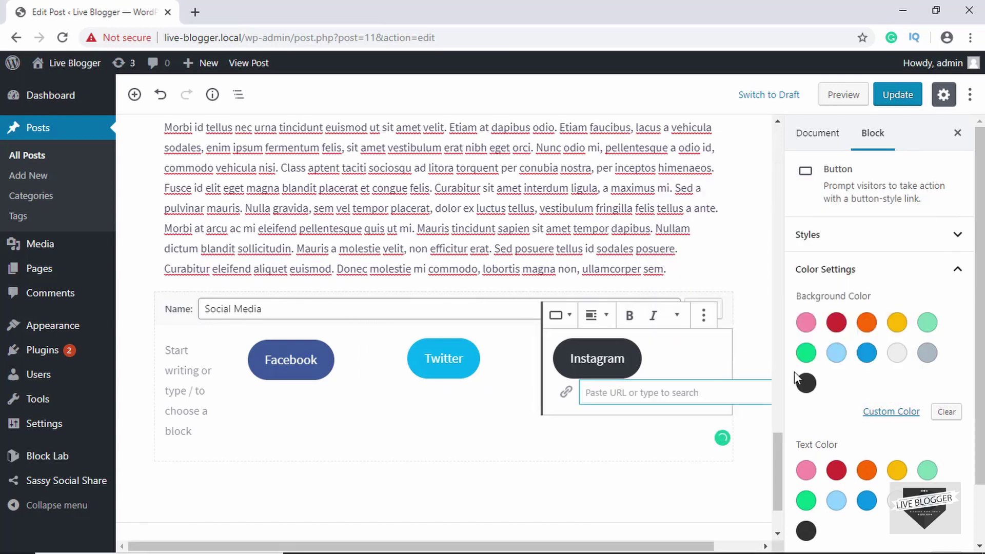
left_click(903, 408)
double_click(690, 376)
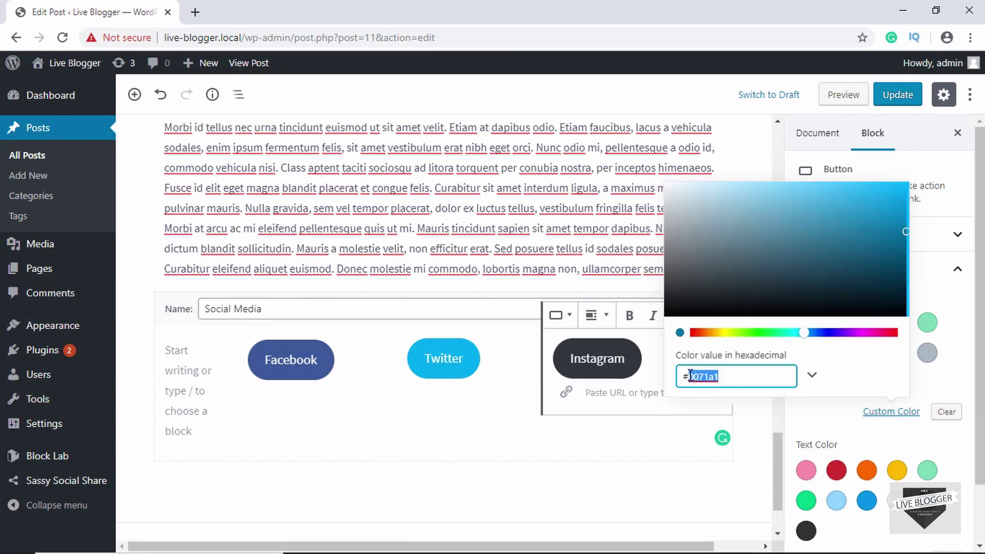
key("BackSpace")
type("e1306c")
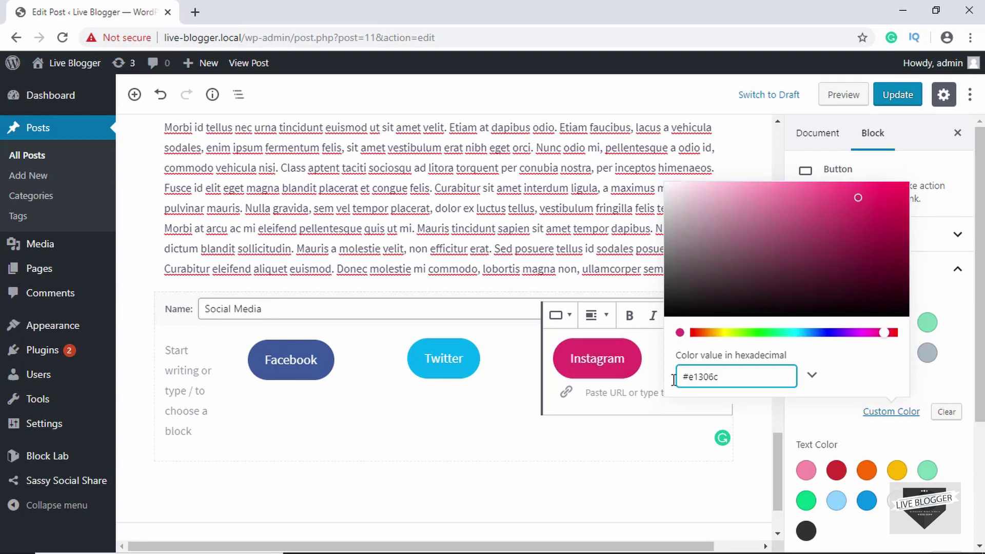
Check the Twitter and Facebook colours, then save the Social Media reusable block
left_click(451, 358)
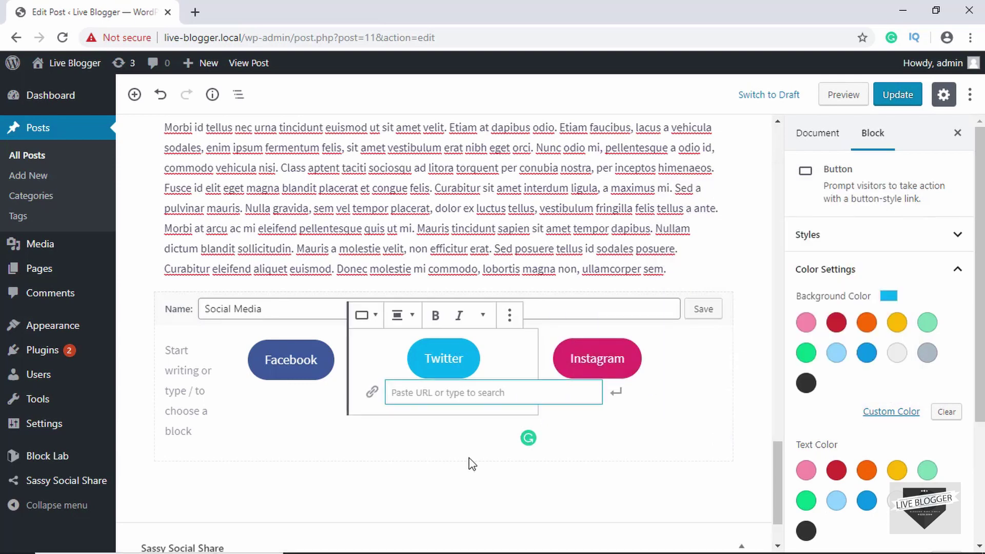
left_click(279, 370)
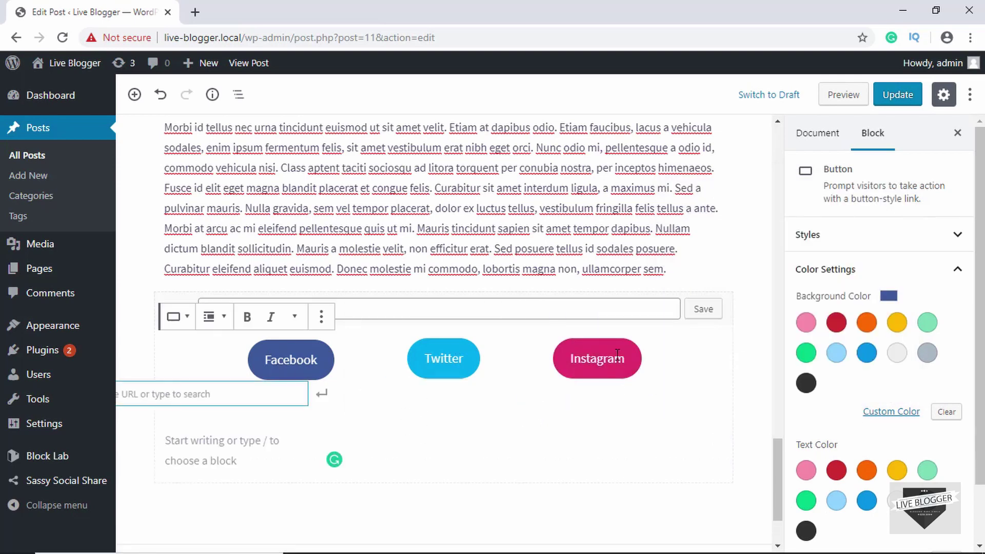
left_click(705, 313)
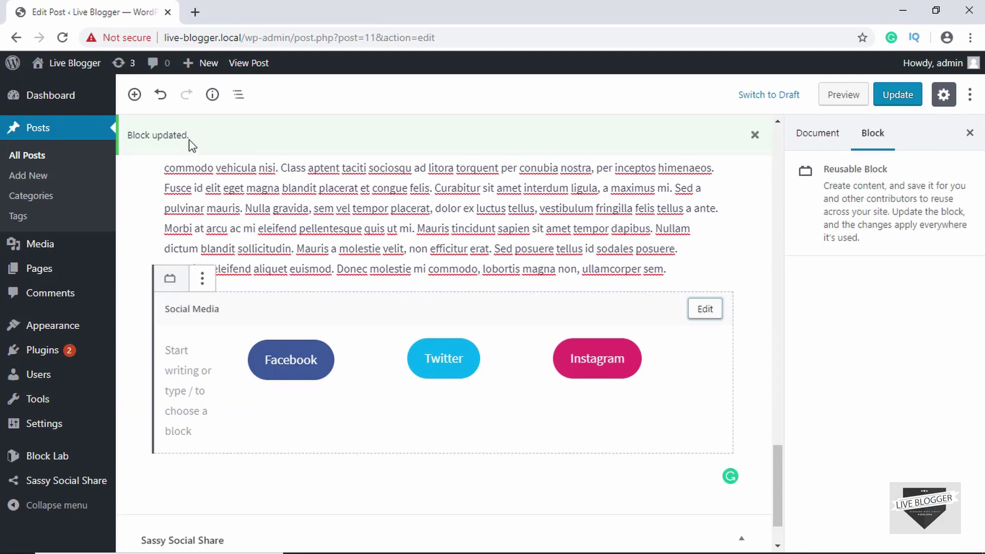
Update the post and scroll the live post to check the recoloured buttons
left_click(898, 95)
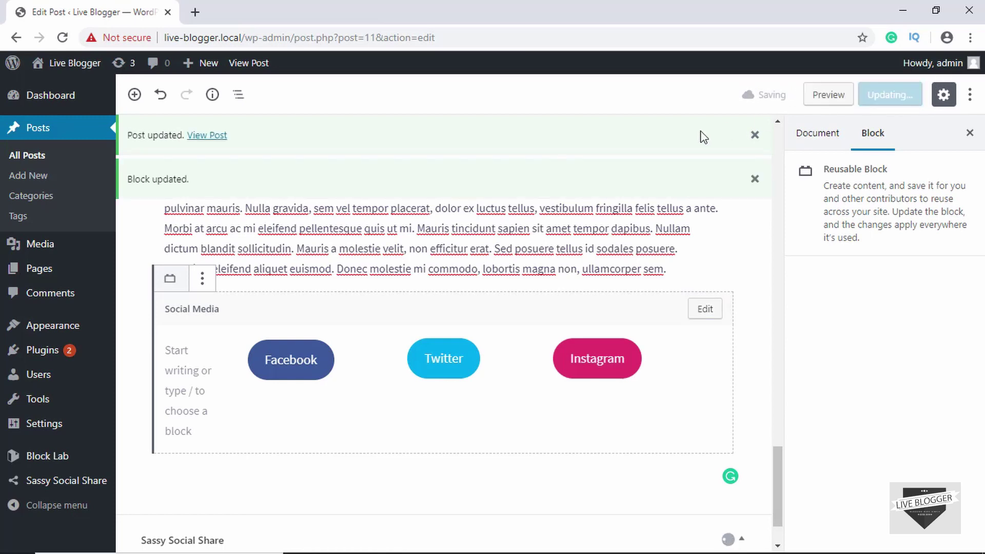
left_click(208, 136)
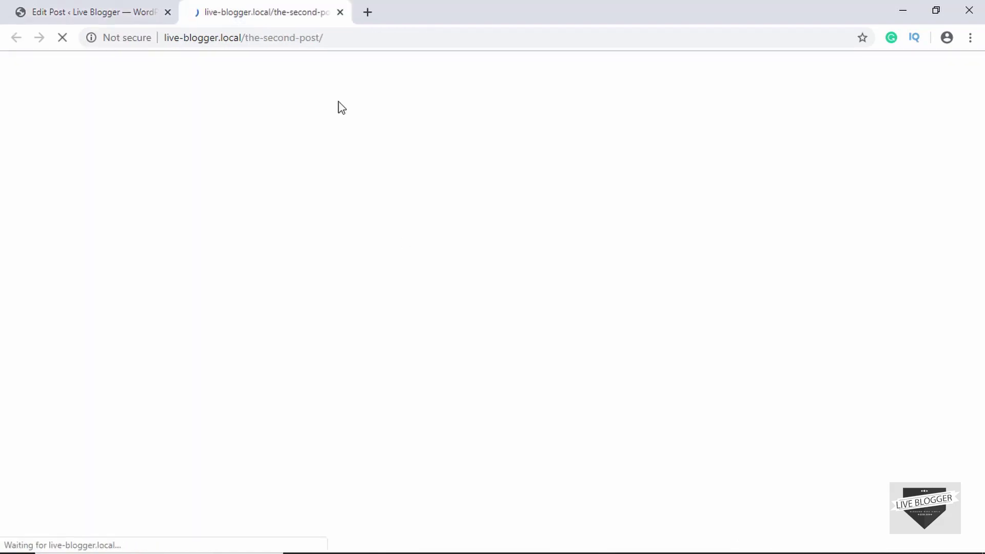
scroll(406, 240, "down", 6)
scroll(405, 240, "down", 15)
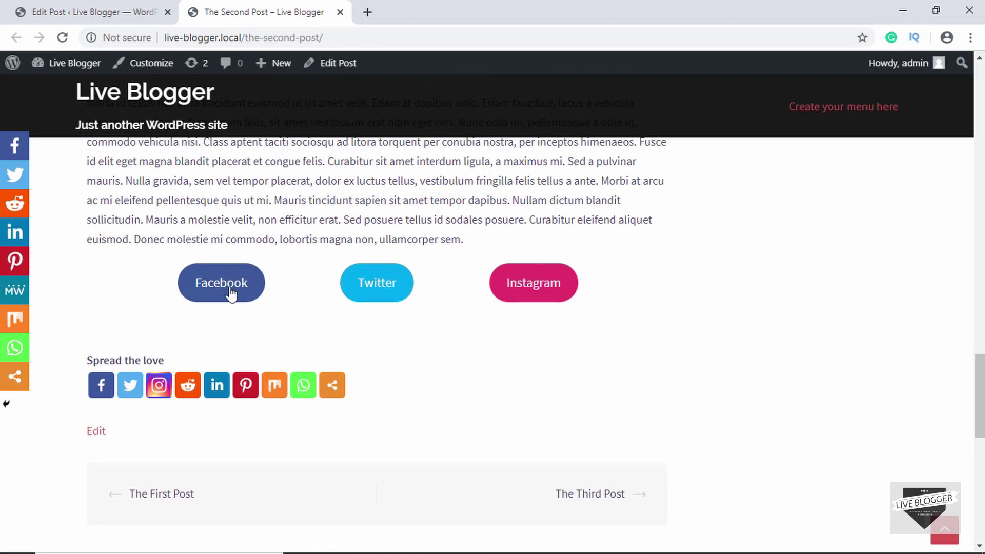
Close the live post and reopen The Third Post from the All Posts list
left_click(123, 6)
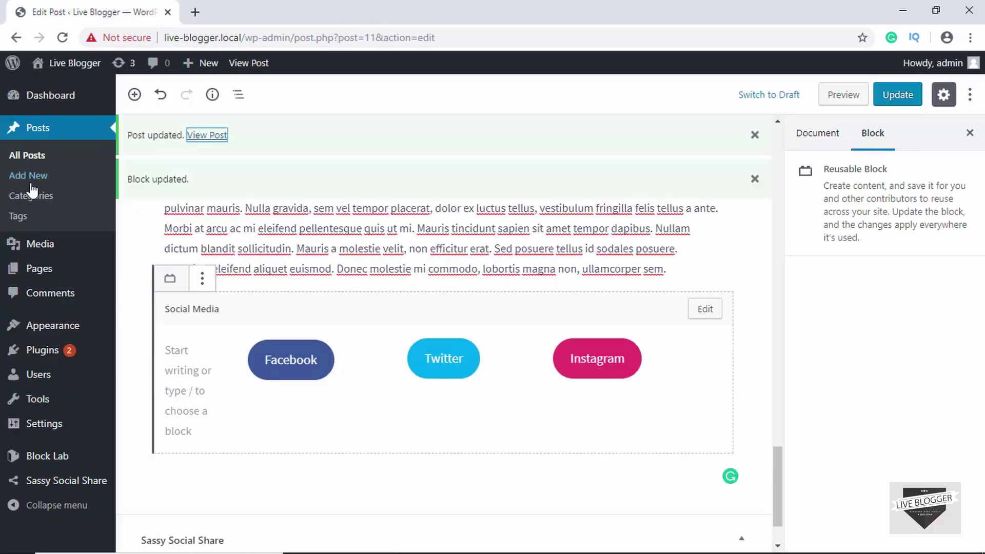
left_click(27, 156)
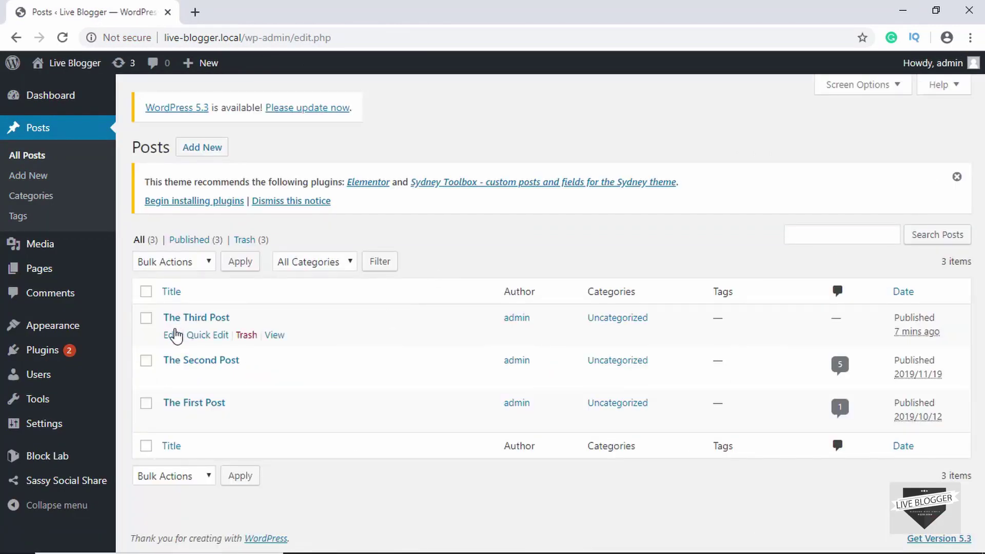
left_click(171, 336)
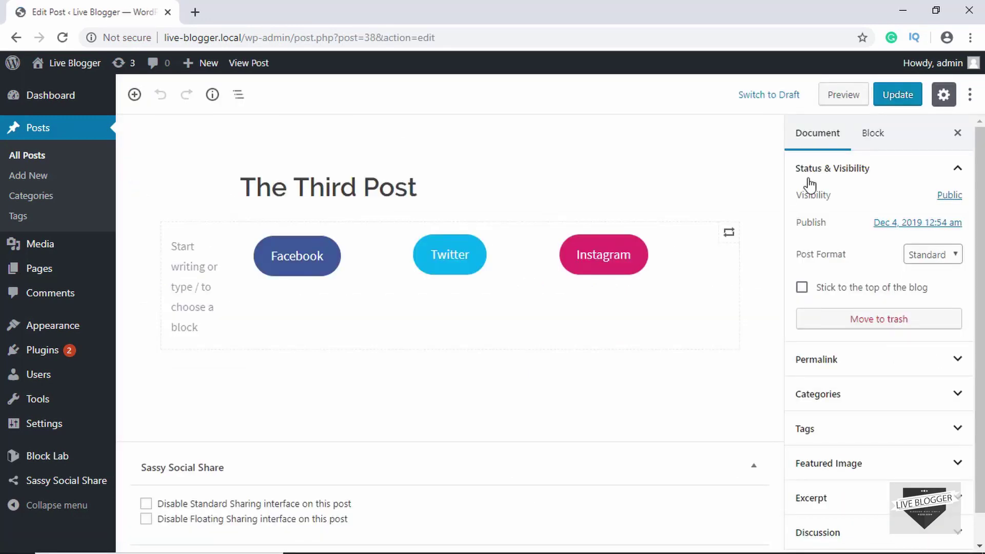
Preview The Third Post, then close the preview tab and return to the editor
left_click(845, 94)
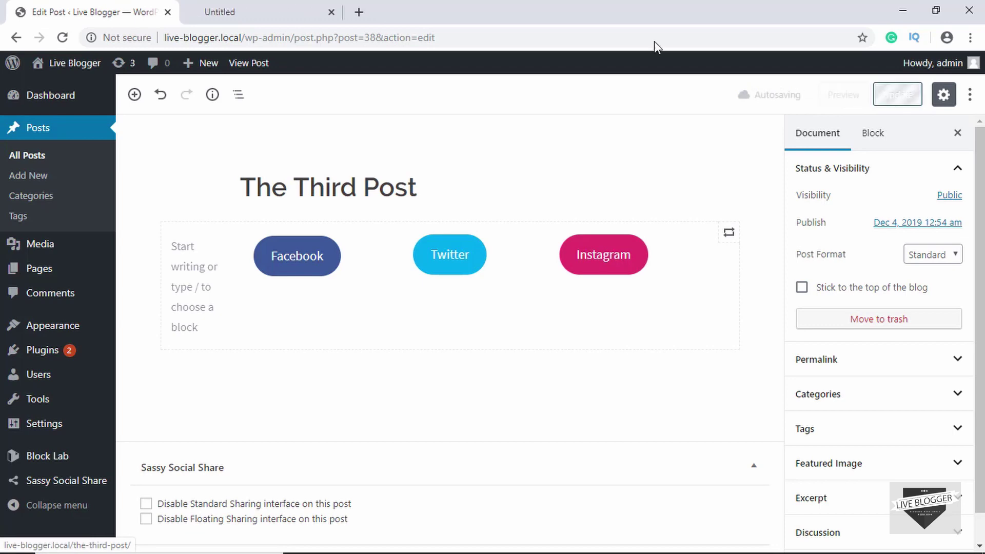
left_click(249, 10)
key("ctrl+w")
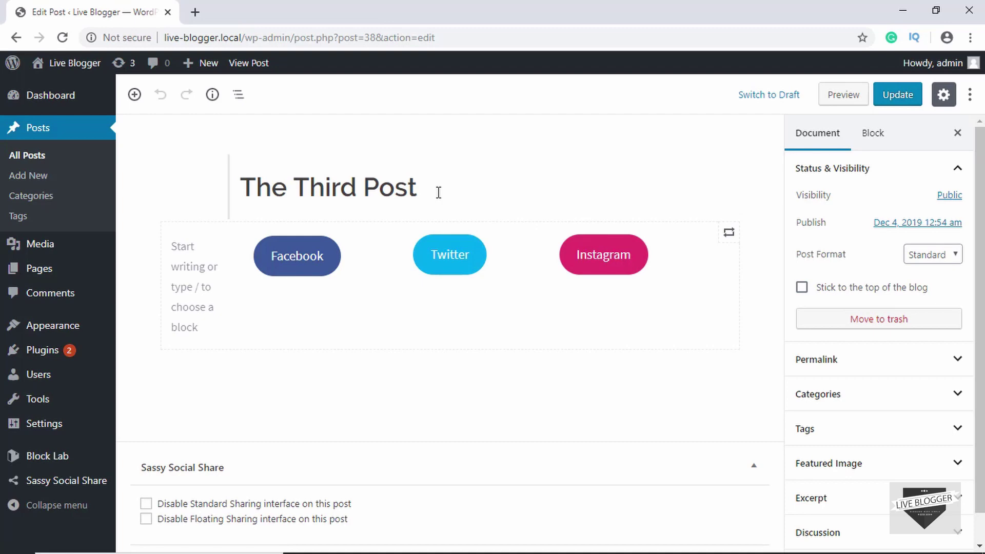
left_click(172, 252)
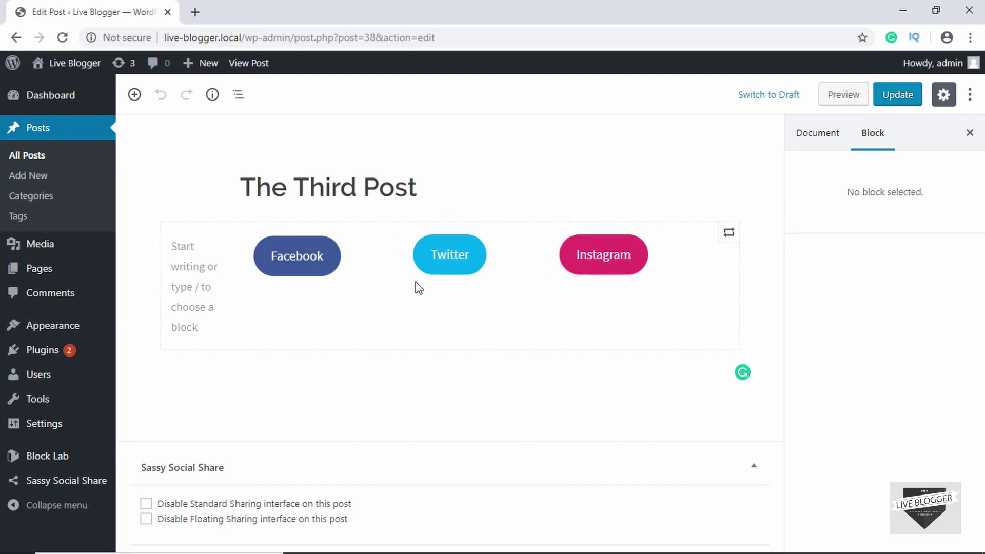
left_click(188, 264)
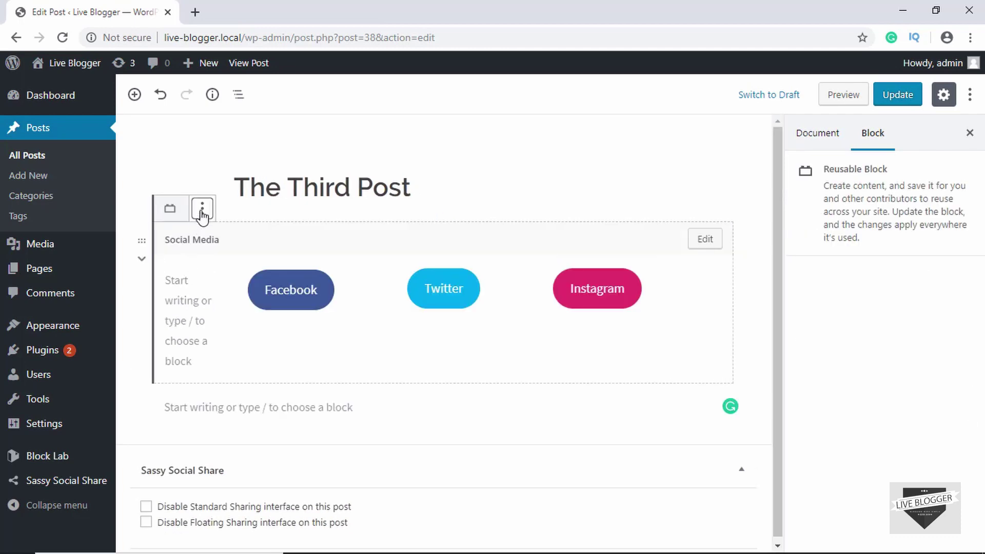
left_click(202, 210)
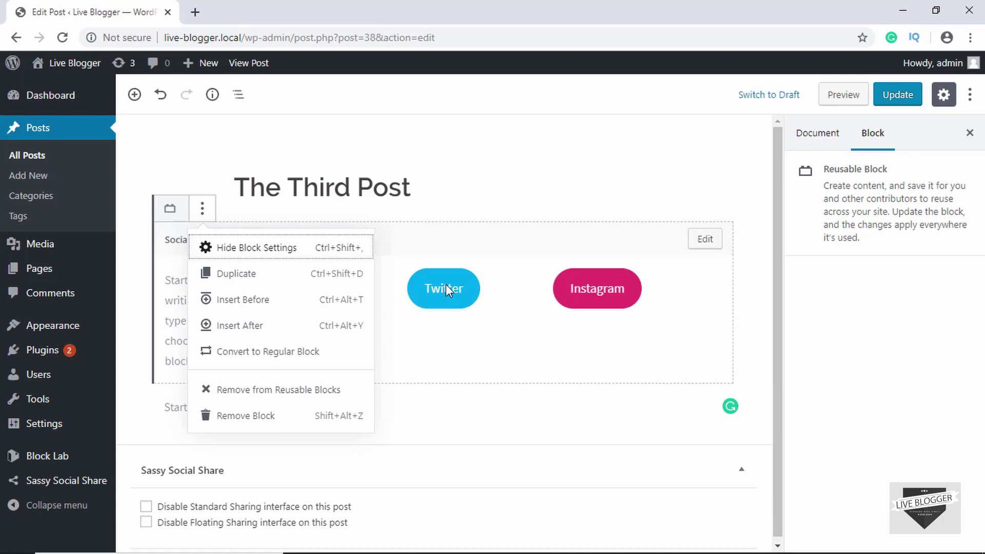
left_click(415, 193)
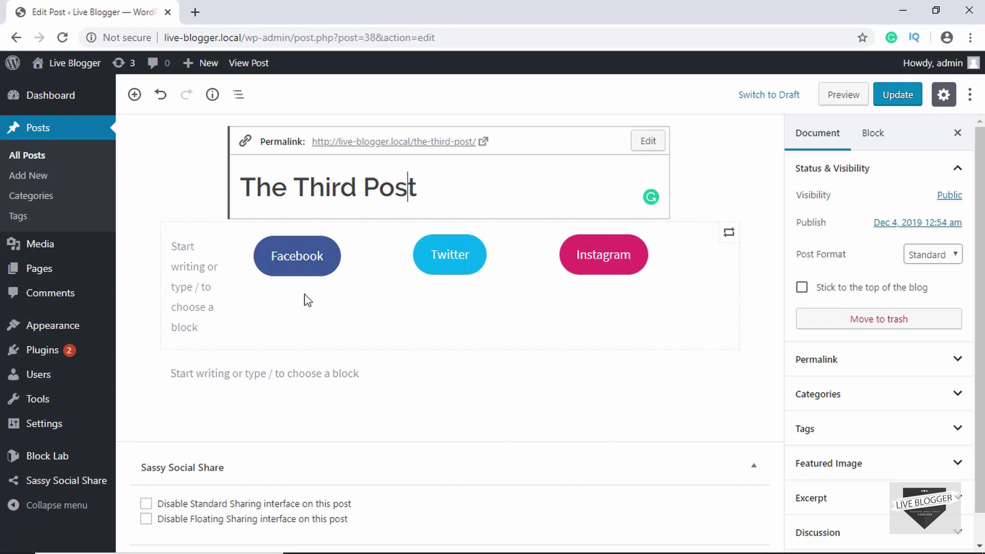
left_click(254, 378)
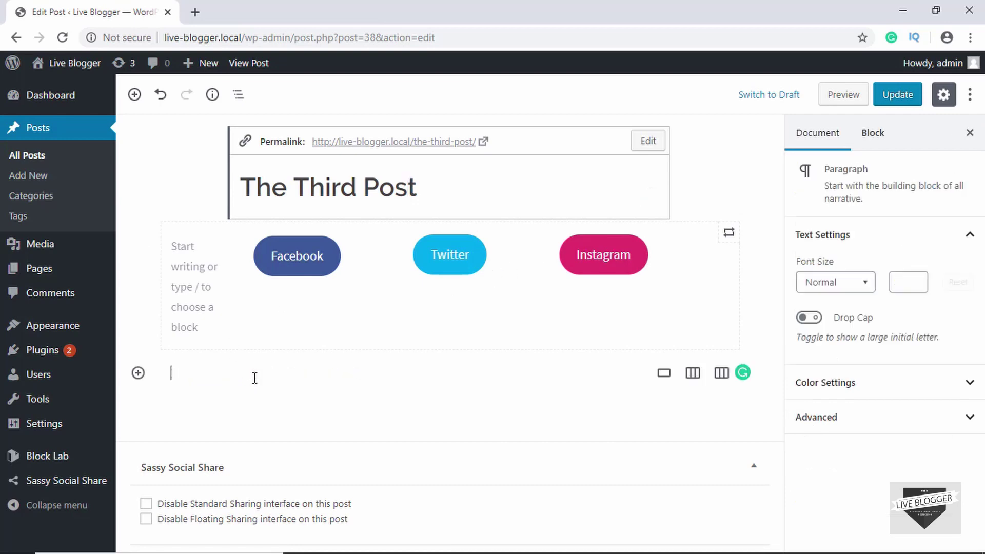
Open the Social Media block for editing from Manage All Reusable Blocks
left_click(134, 97)
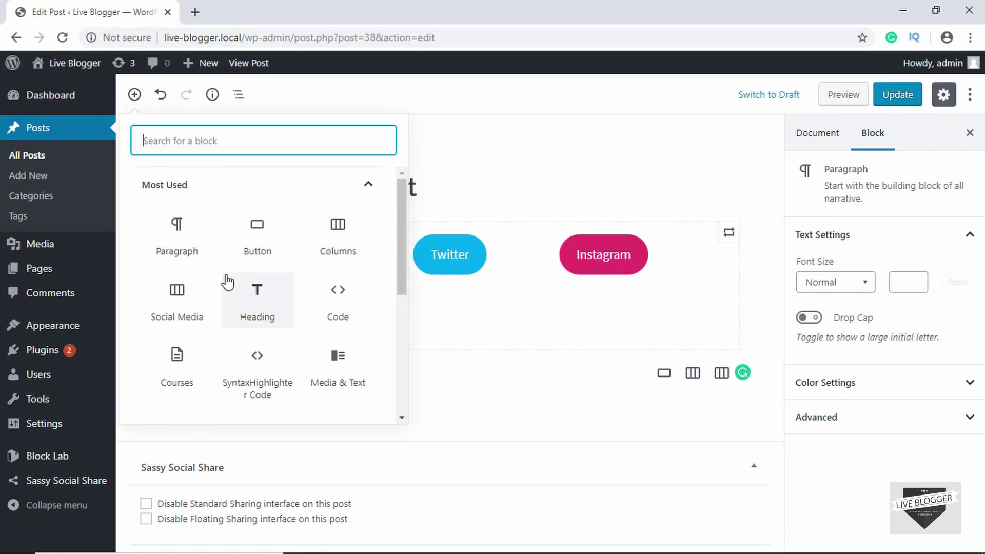
scroll(228, 281, "down", 5)
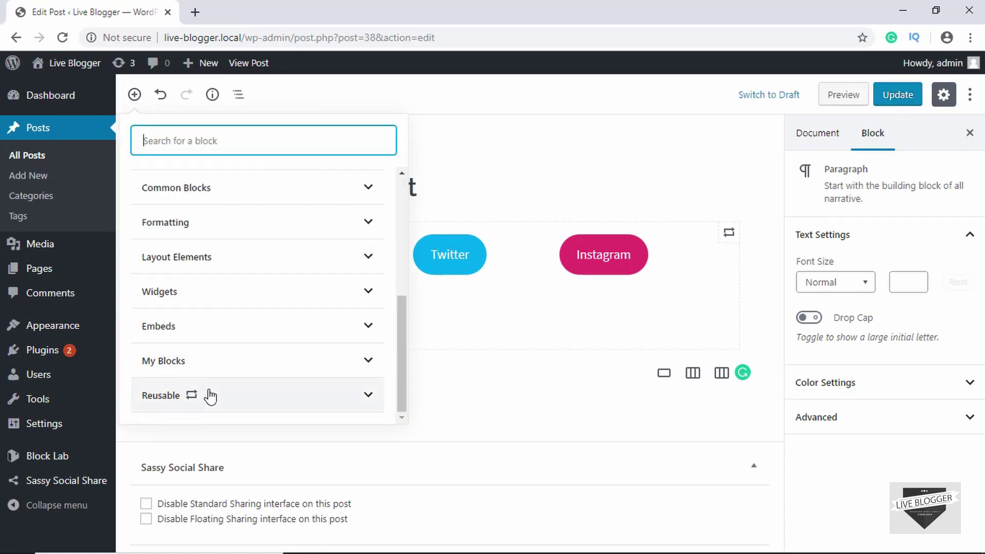
left_click(210, 396)
left_click(336, 401)
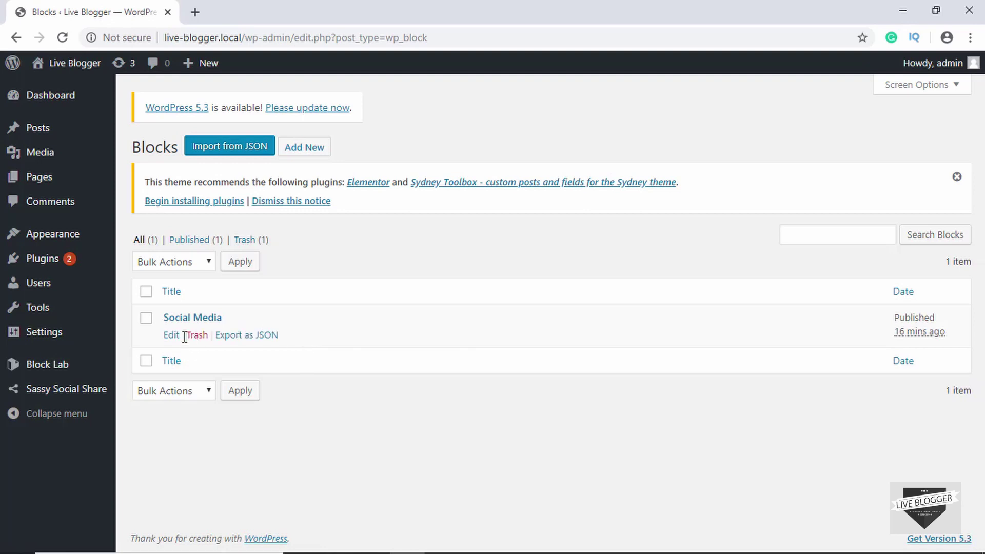
left_click(172, 338)
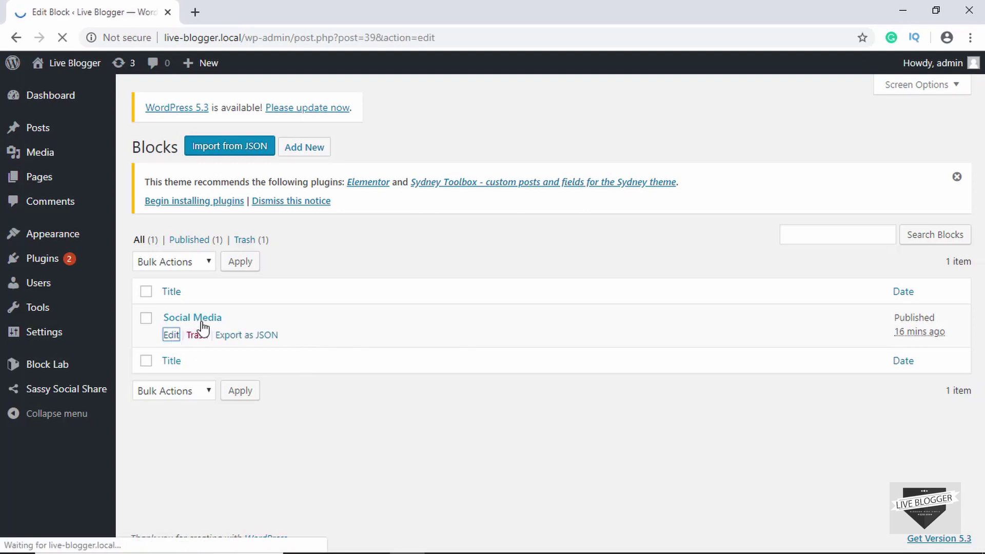
Switch the Facebook, Twitter and Instagram buttons to the Squared style
left_click(277, 255)
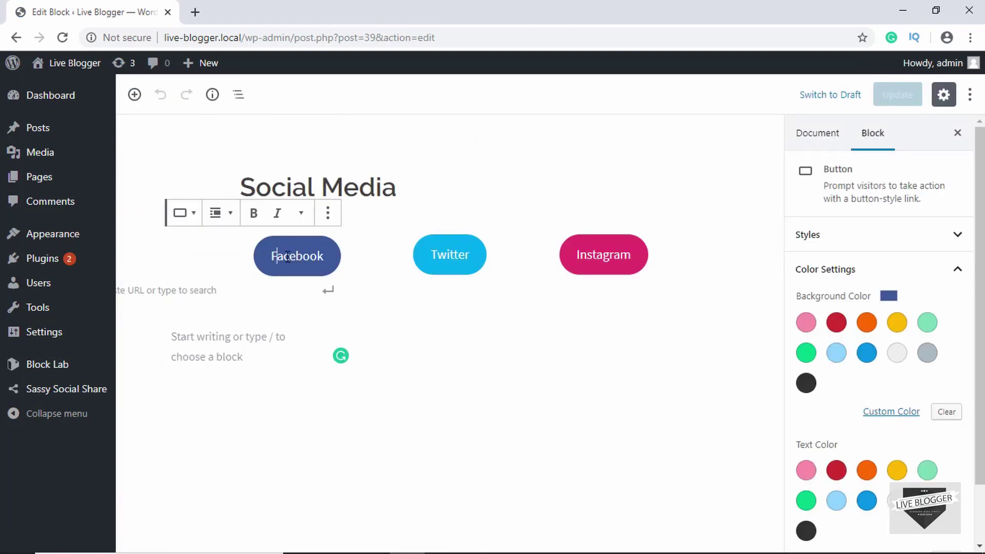
left_click(182, 213)
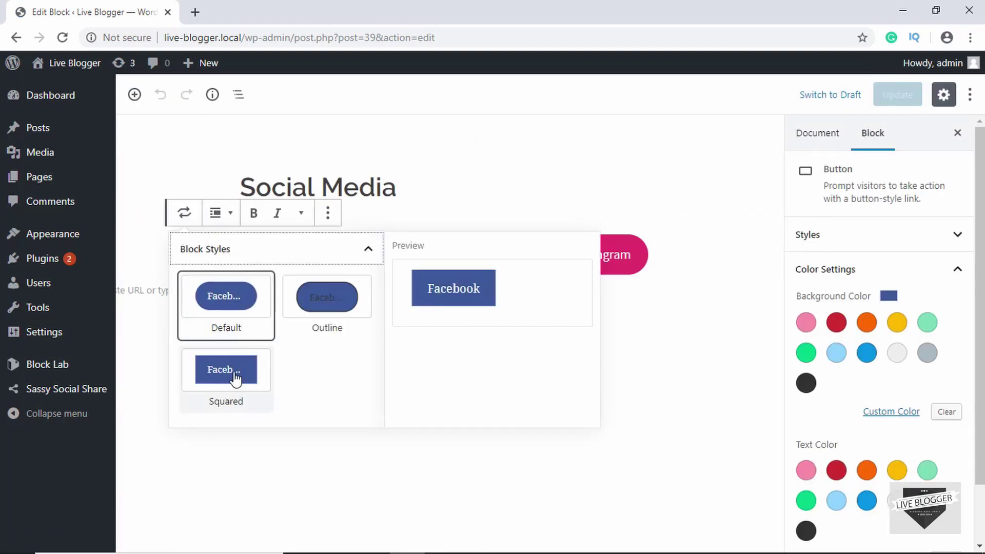
left_click(235, 378)
left_click(450, 256)
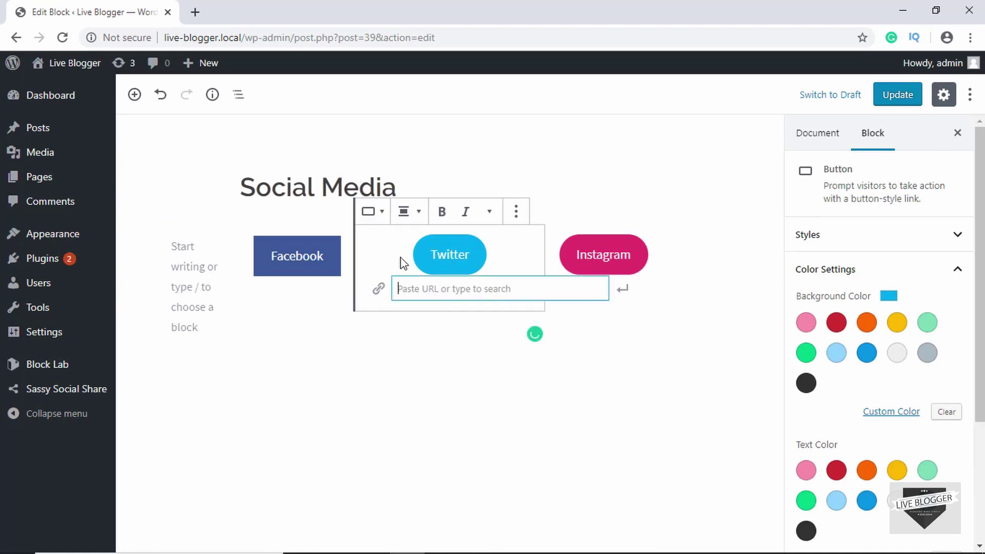
left_click(376, 219)
left_click(415, 354)
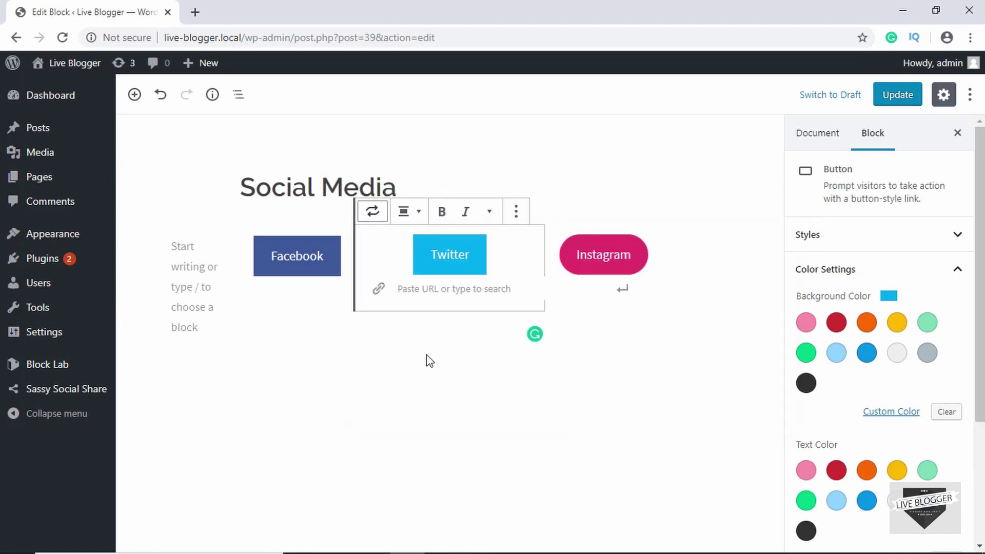
left_click(639, 257)
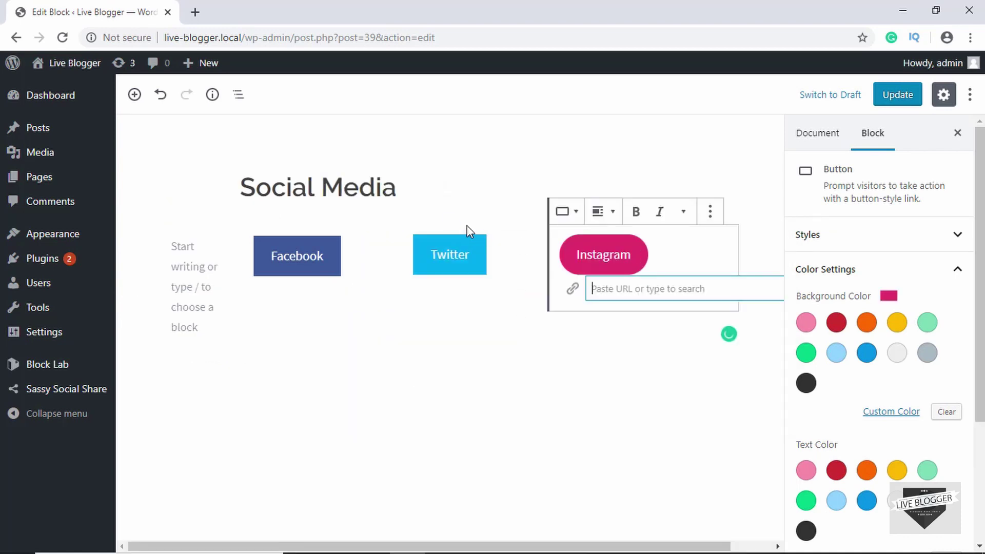
left_click(566, 210)
left_click(607, 368)
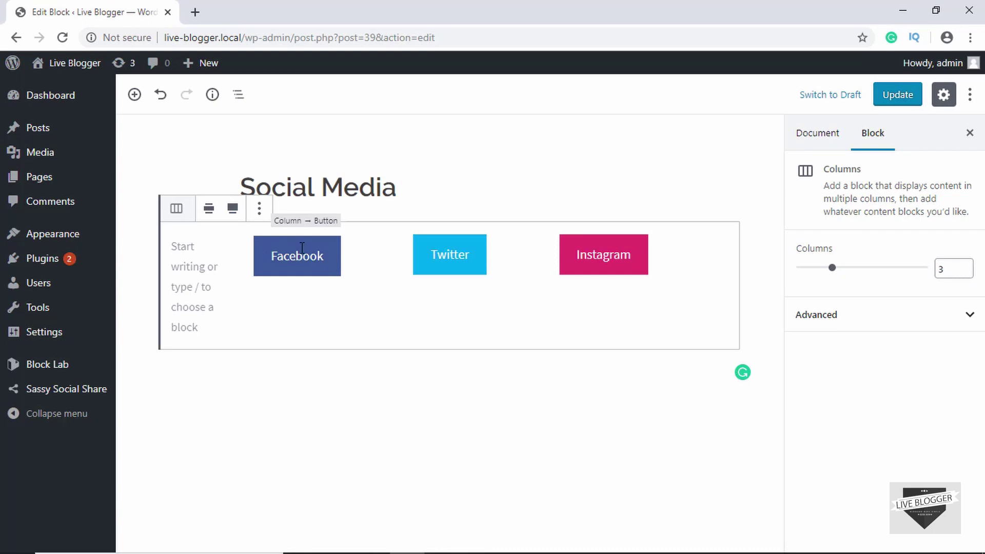
left_click(261, 212)
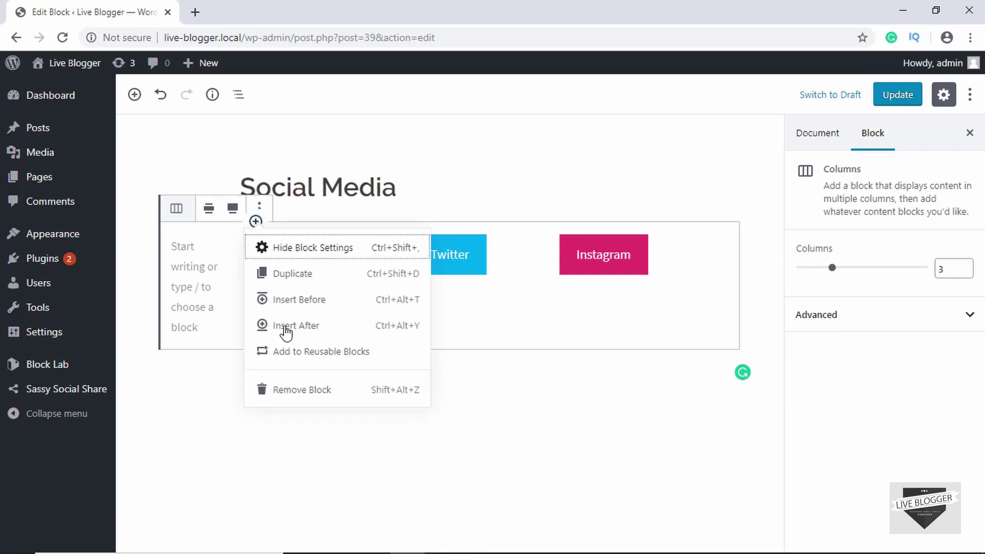
Insert an H4 heading 'Hi guys, follow me on' before the buttons, aligned center
left_click(314, 308)
type("/head")
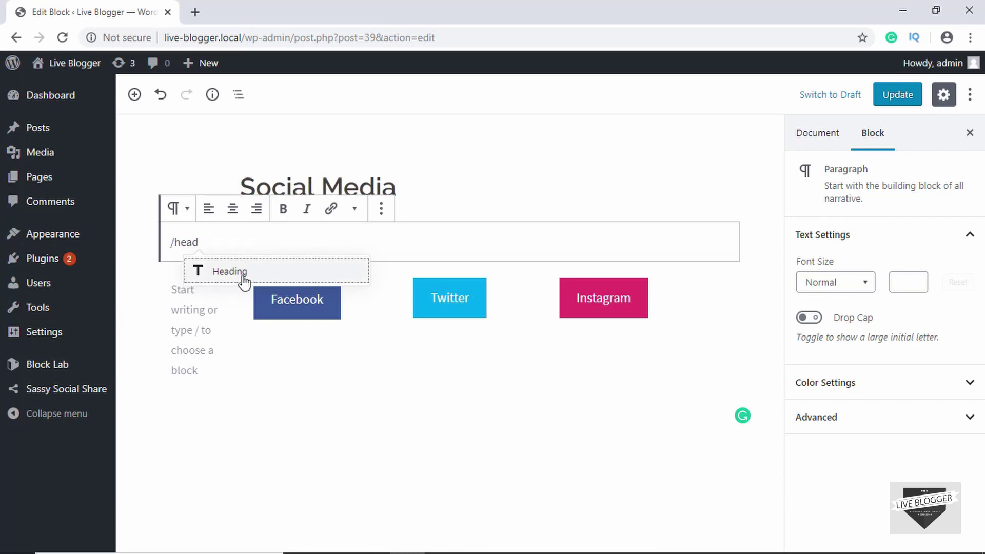
left_click(244, 279)
left_click(256, 209)
left_click(246, 252)
type("Hi guy")
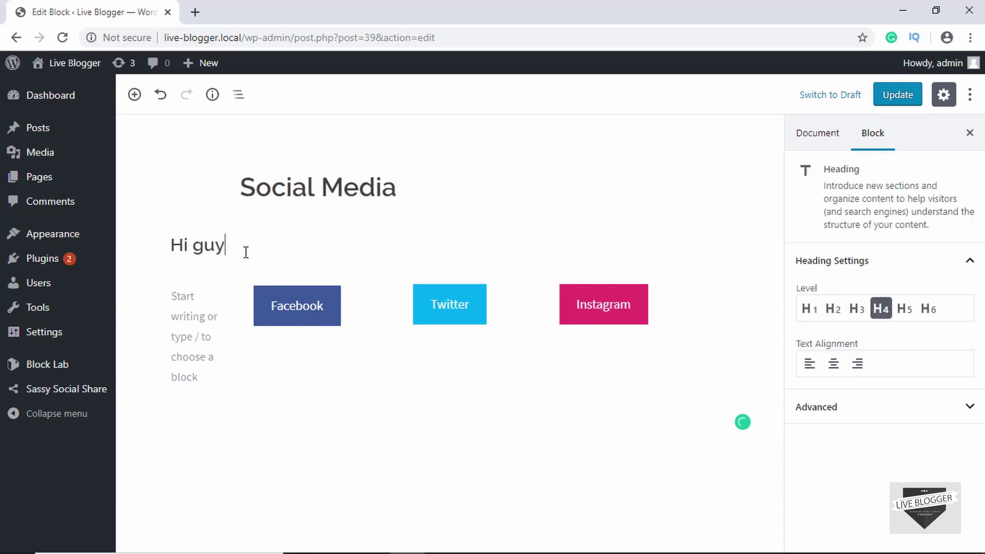
type("s, follow me on")
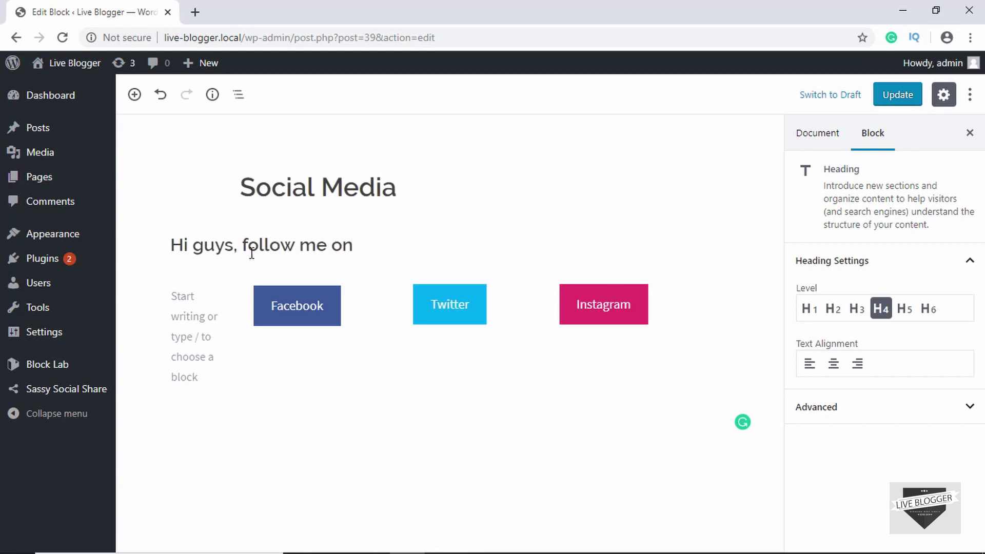
left_click(833, 363)
left_click(530, 357)
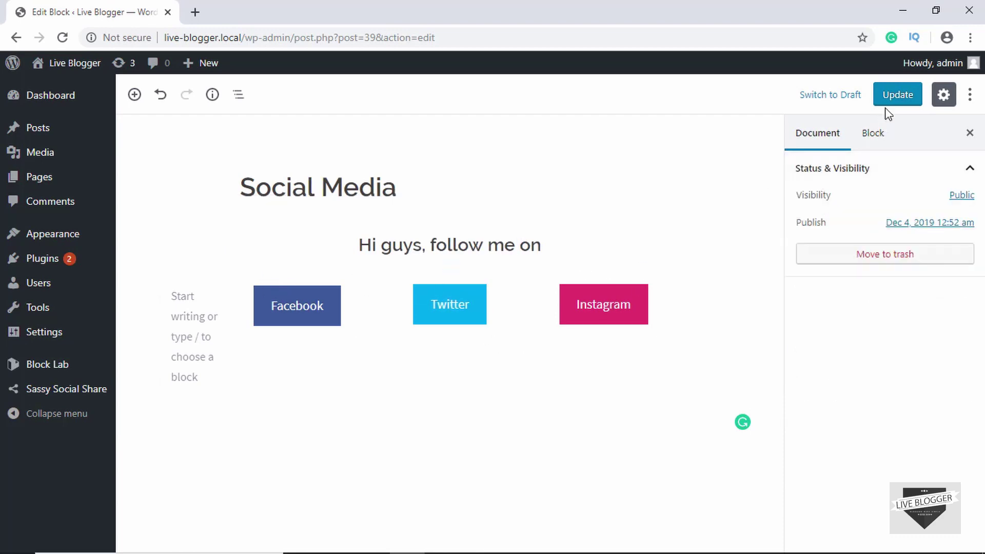
Save the Social Media reusable block with Update and go to the Posts list
left_click(896, 97)
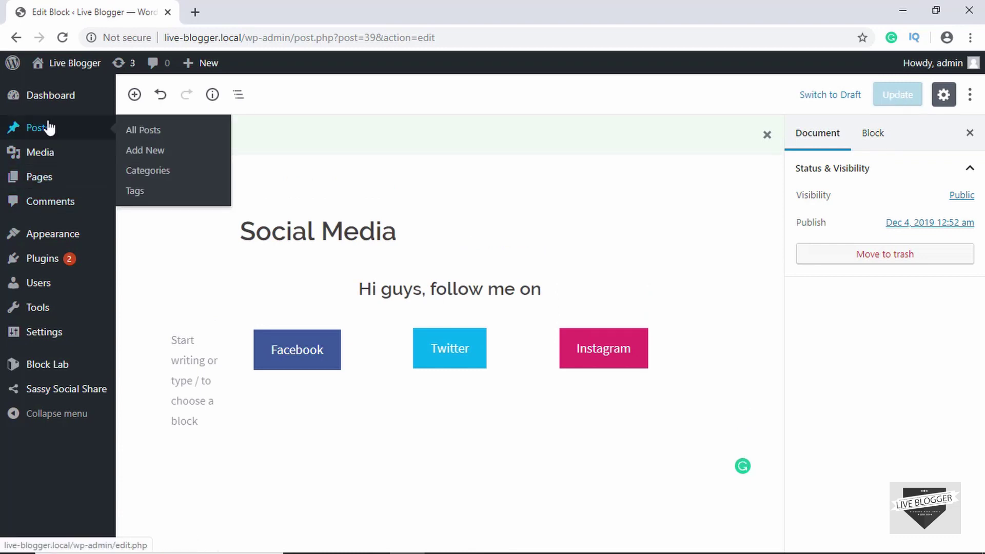
left_click(46, 132)
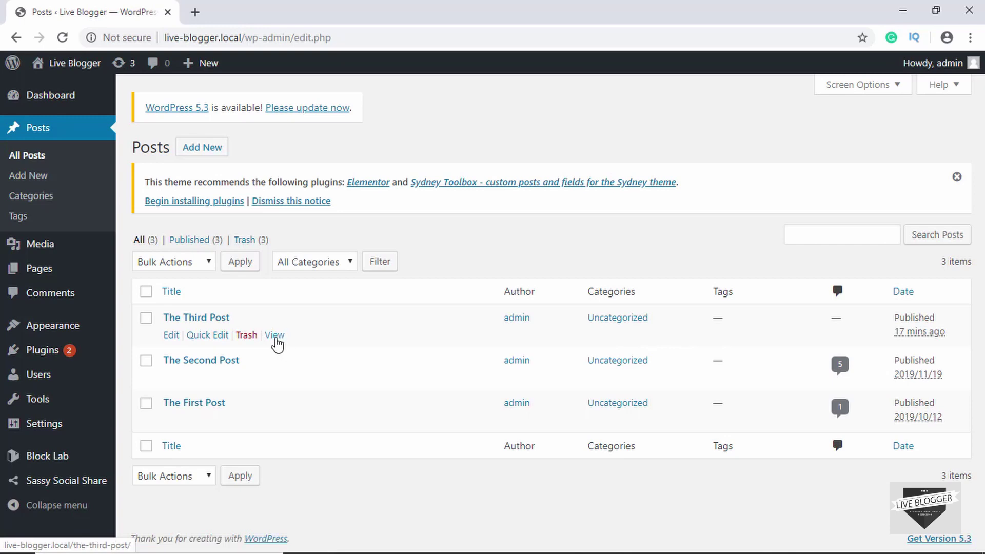
left_click(274, 336, "ctrl")
left_click(231, 8)
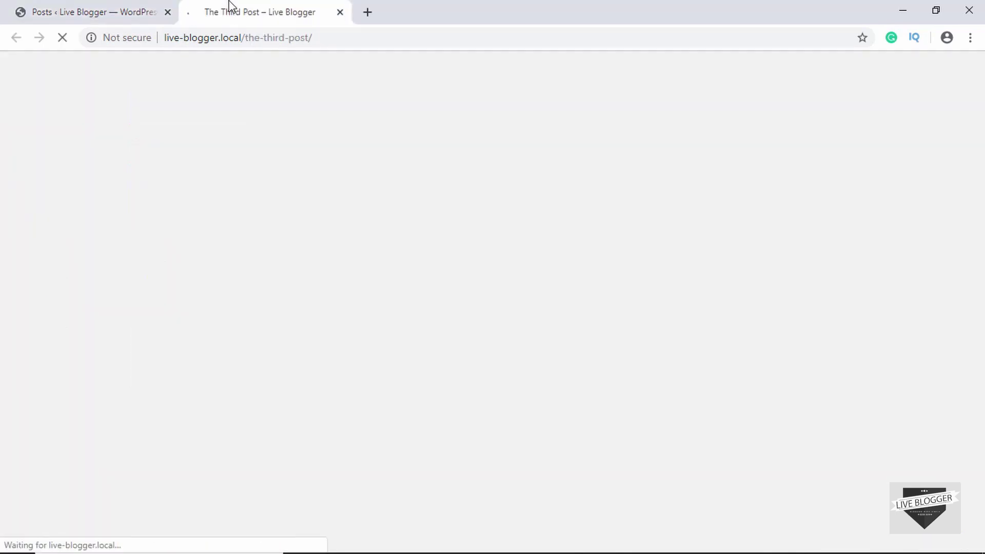
scroll(465, 249, "down", 3)
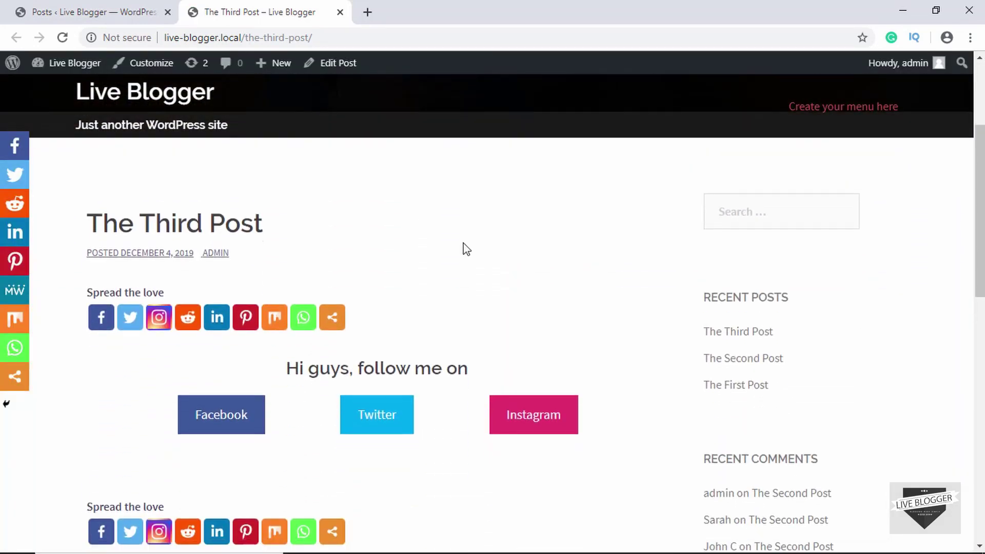
scroll(464, 249, "down", 1)
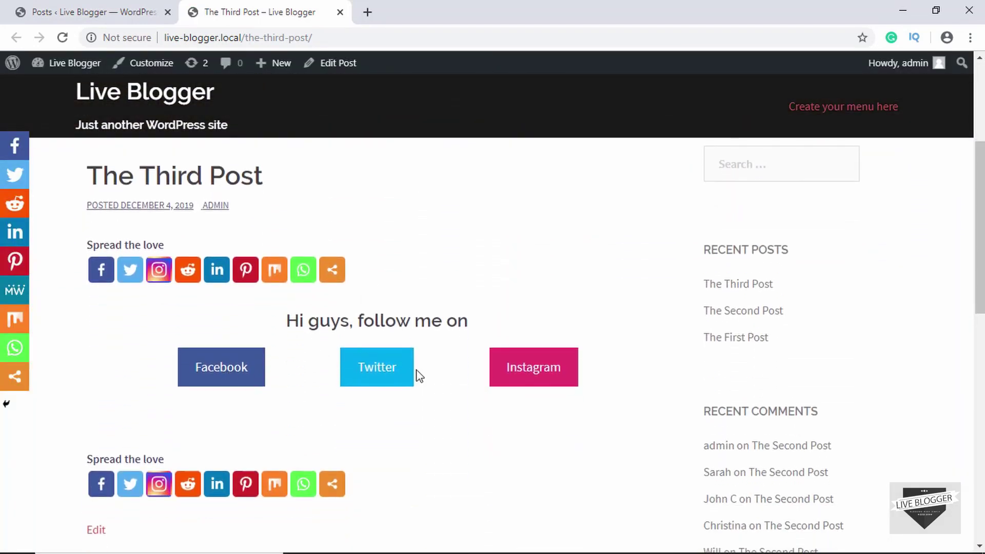
left_click(340, 11)
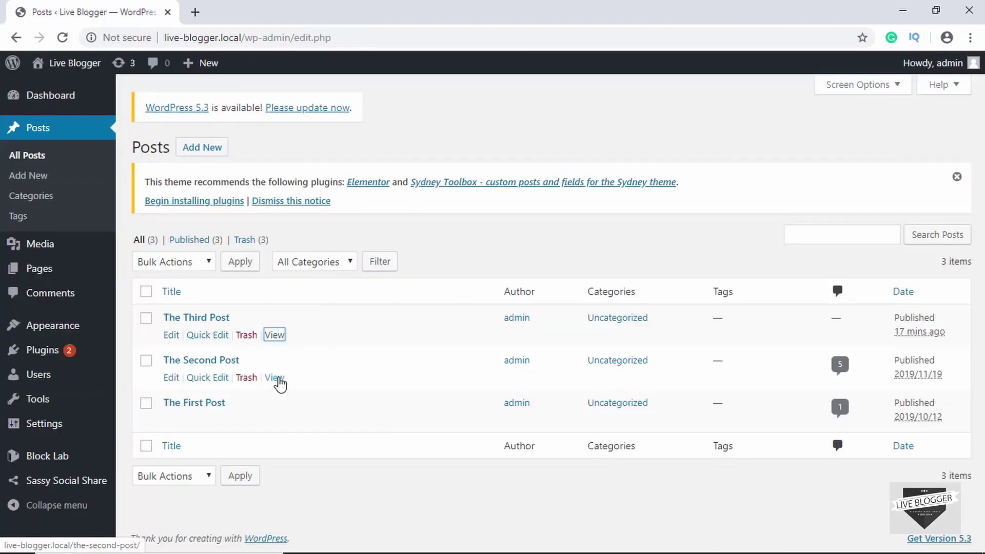
View The Second Post live and scroll to its heading and squared social buttons
left_click(277, 379, "ctrl")
left_click(236, 7)
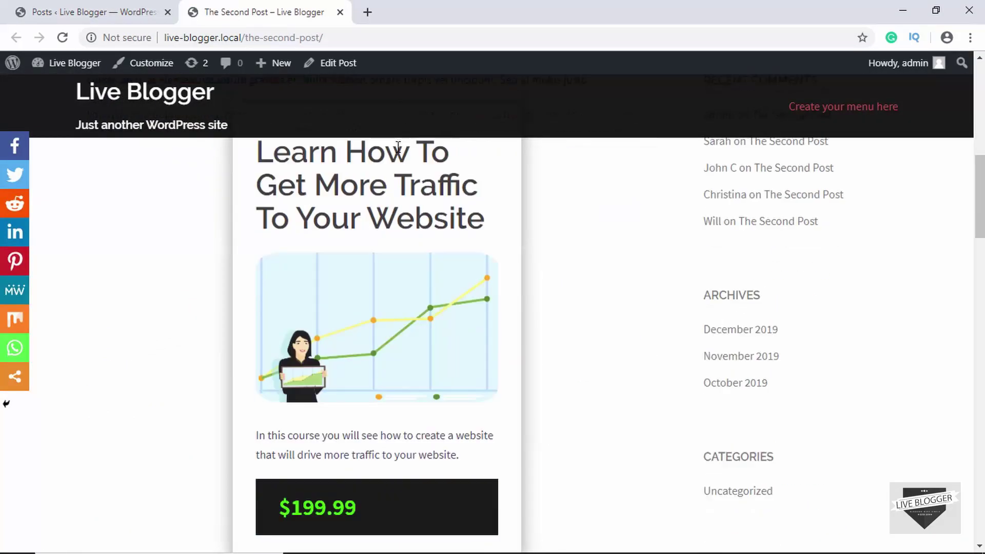
scroll(399, 153, "down", 15)
scroll(399, 152, "down", 3)
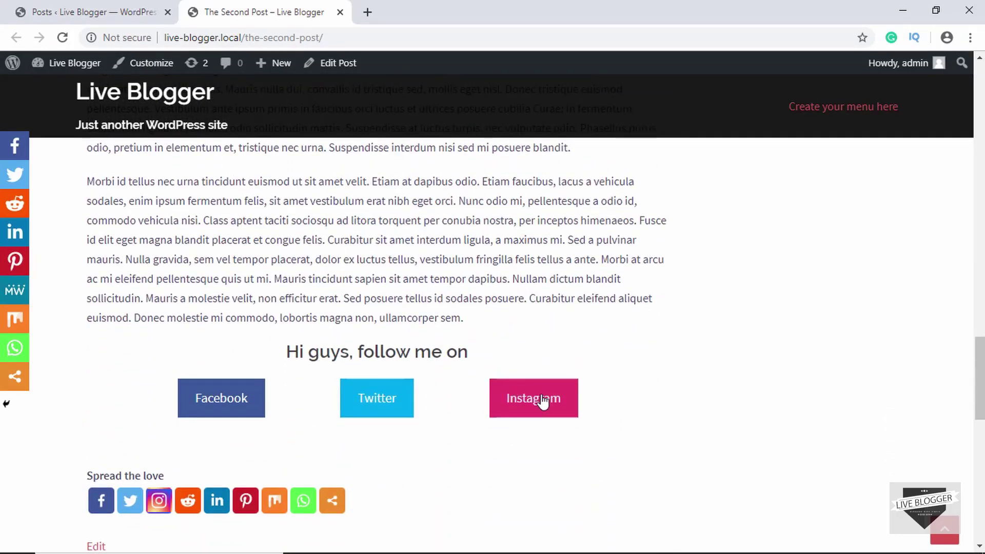
scroll(534, 337, "up", 1)
scroll(533, 337, "up", 5)
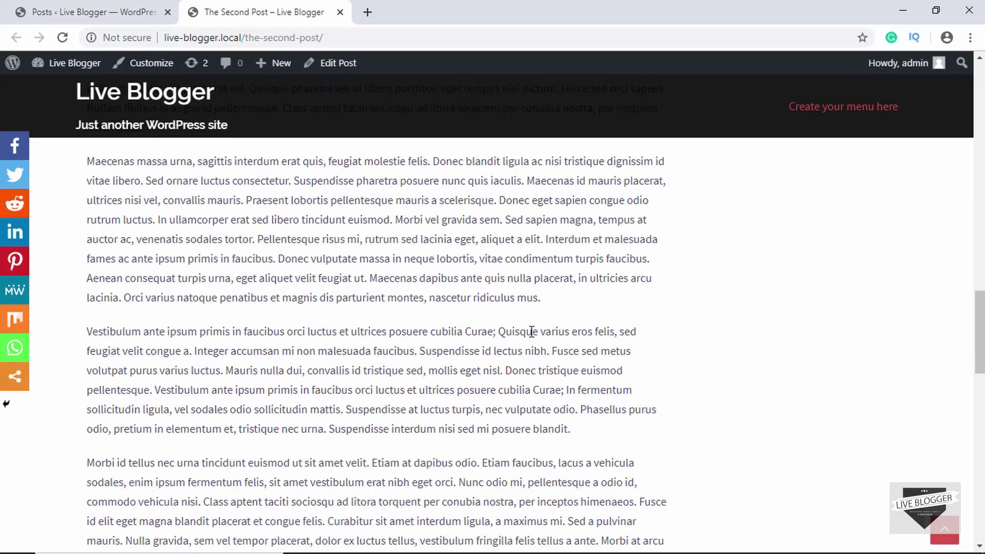